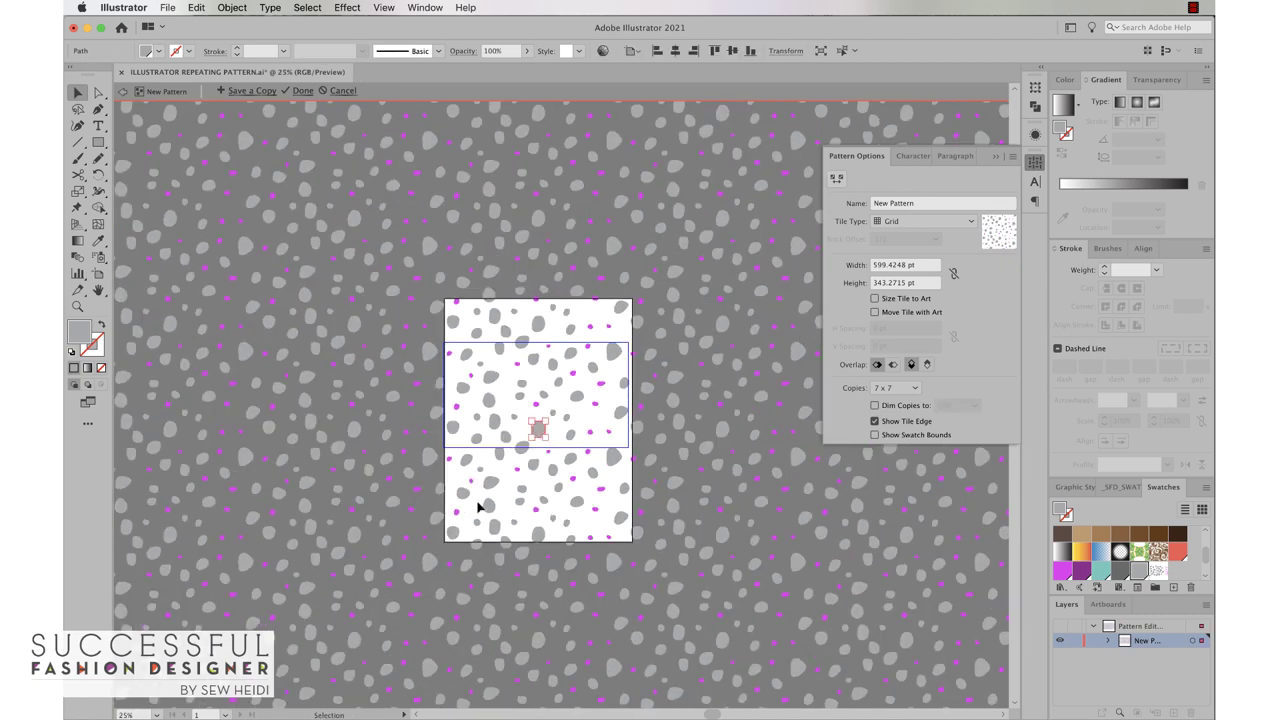
Preview the Brick by Row tile type in Pattern Options, then return to the artboard
{"action": "left_click", "coordinate": [905, 221]}
{"action": "left_click", "coordinate": [901, 240]}
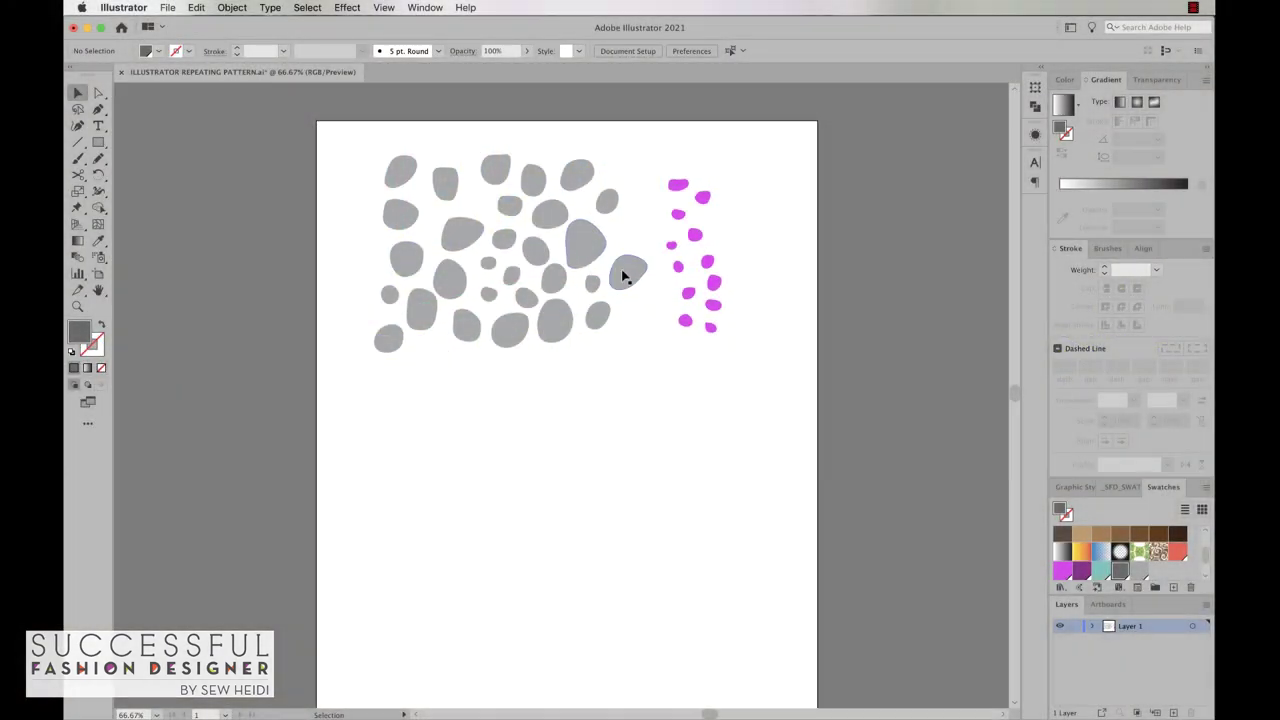
{"action": "left_click", "coordinate": [622, 271]}
{"action": "left_click", "coordinate": [511, 460]}
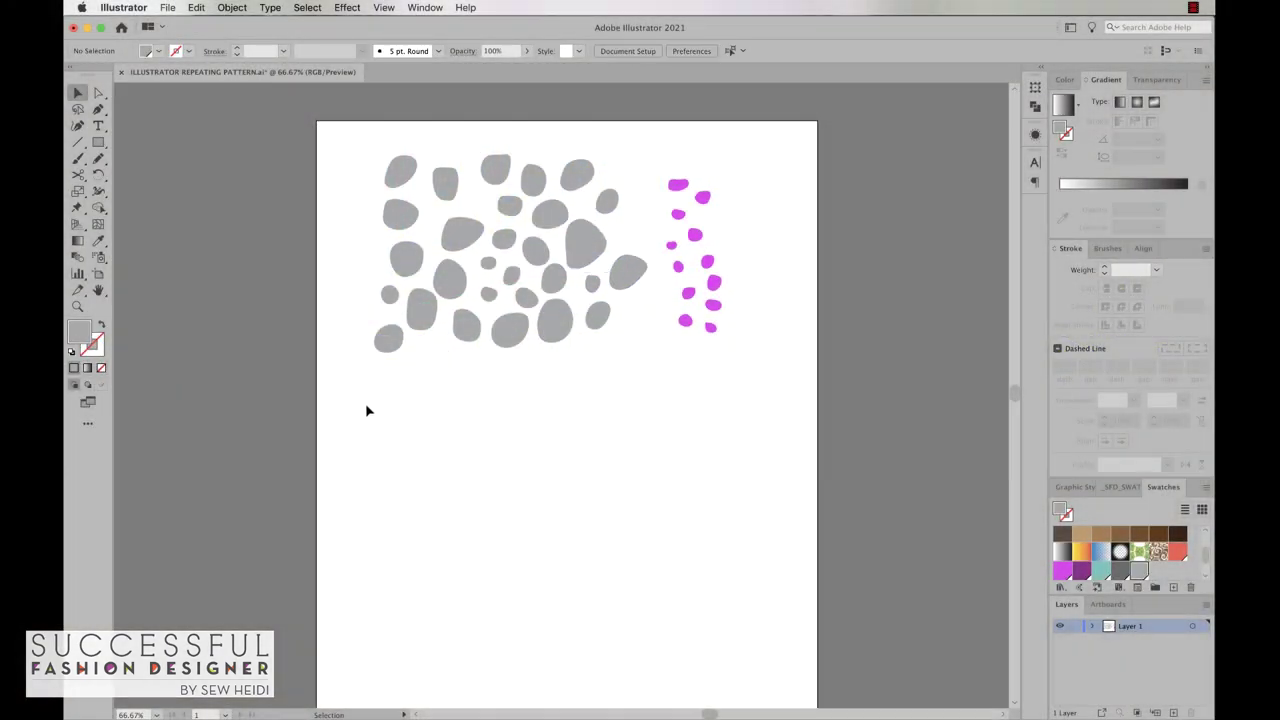
{"action": "left_click", "coordinate": [98, 158]}
{"action": "mouse_move", "coordinate": [446, 500]}
{"action": "left_mouse_down"}
{"action": "mouse_move", "coordinate": [448, 479]}
{"action": "mouse_move", "coordinate": [491, 471]}
{"action": "mouse_move", "coordinate": [503, 513]}
{"action": "mouse_move", "coordinate": [458, 519]}
{"action": "mouse_move", "coordinate": [449, 502]}
{"action": "left_mouse_up"}
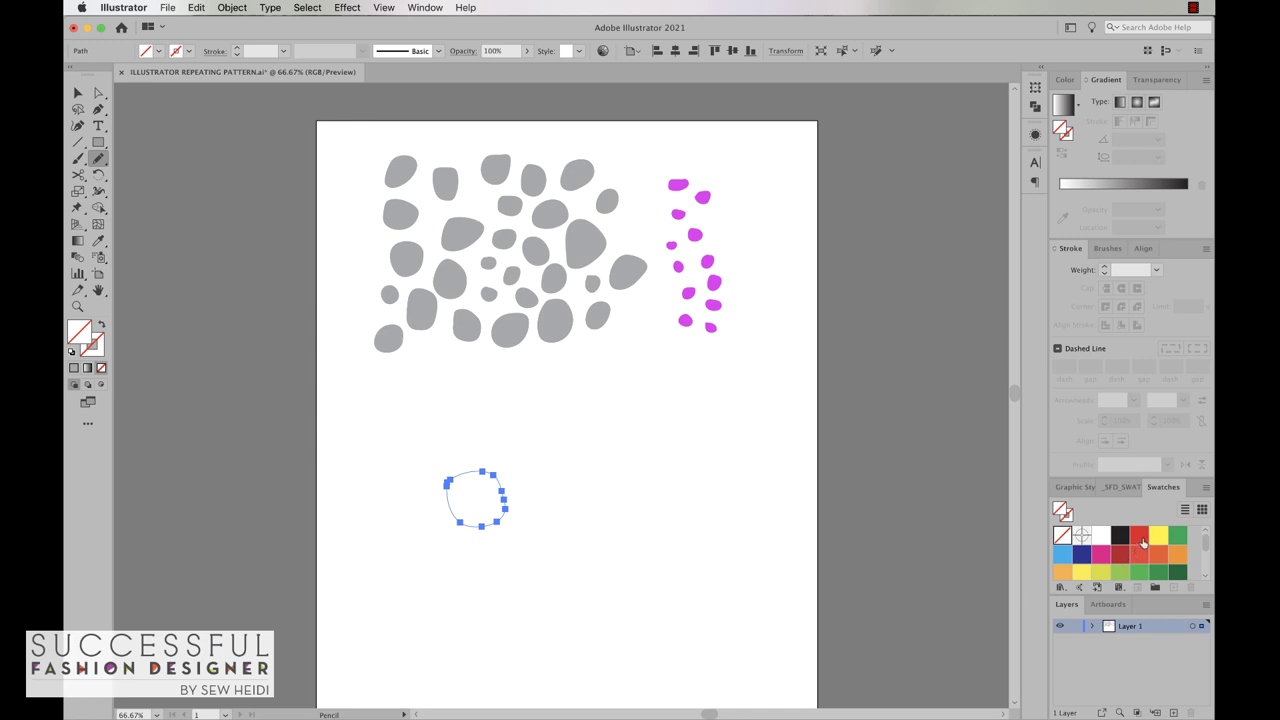
{"action": "left_click", "coordinate": [1139, 536]}
{"action": "mouse_move", "coordinate": [604, 436]}
{"action": "left_mouse_down"}
{"action": "mouse_move", "coordinate": [587, 475]}
{"action": "mouse_move", "coordinate": [636, 472]}
{"action": "mouse_move", "coordinate": [641, 426]}
{"action": "mouse_move", "coordinate": [604, 436]}
{"action": "left_mouse_up"}
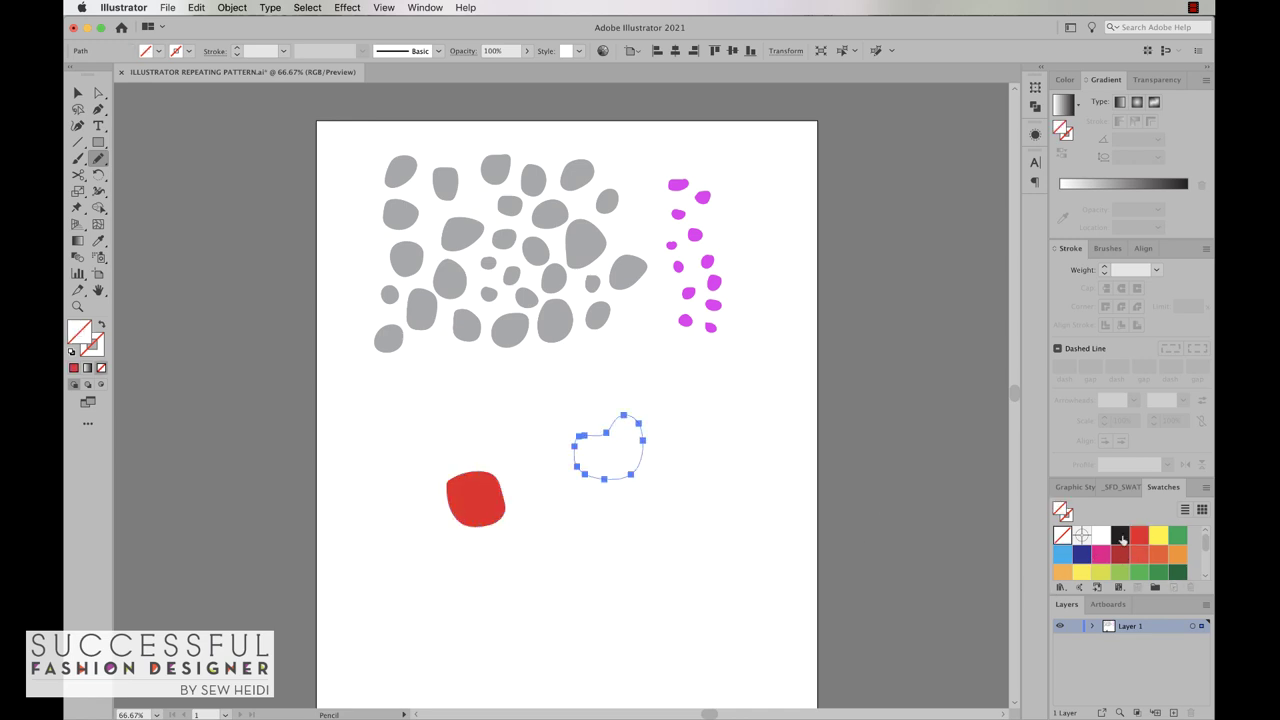
{"action": "left_click", "coordinate": [1139, 536]}
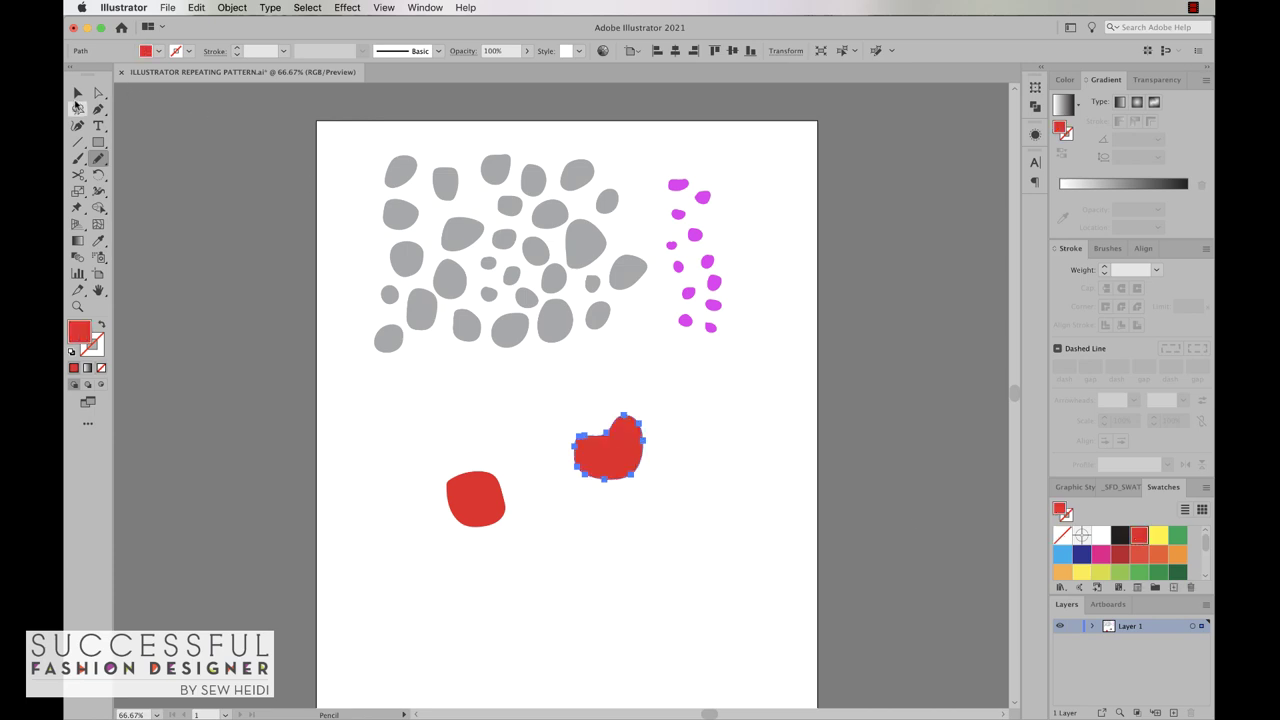
{"action": "left_click", "coordinate": [78, 92]}
{"action": "left_click_drag", "start_coordinate": [443, 412], "coordinate": [662, 539]}
{"action": "key", "text": "Delete"}
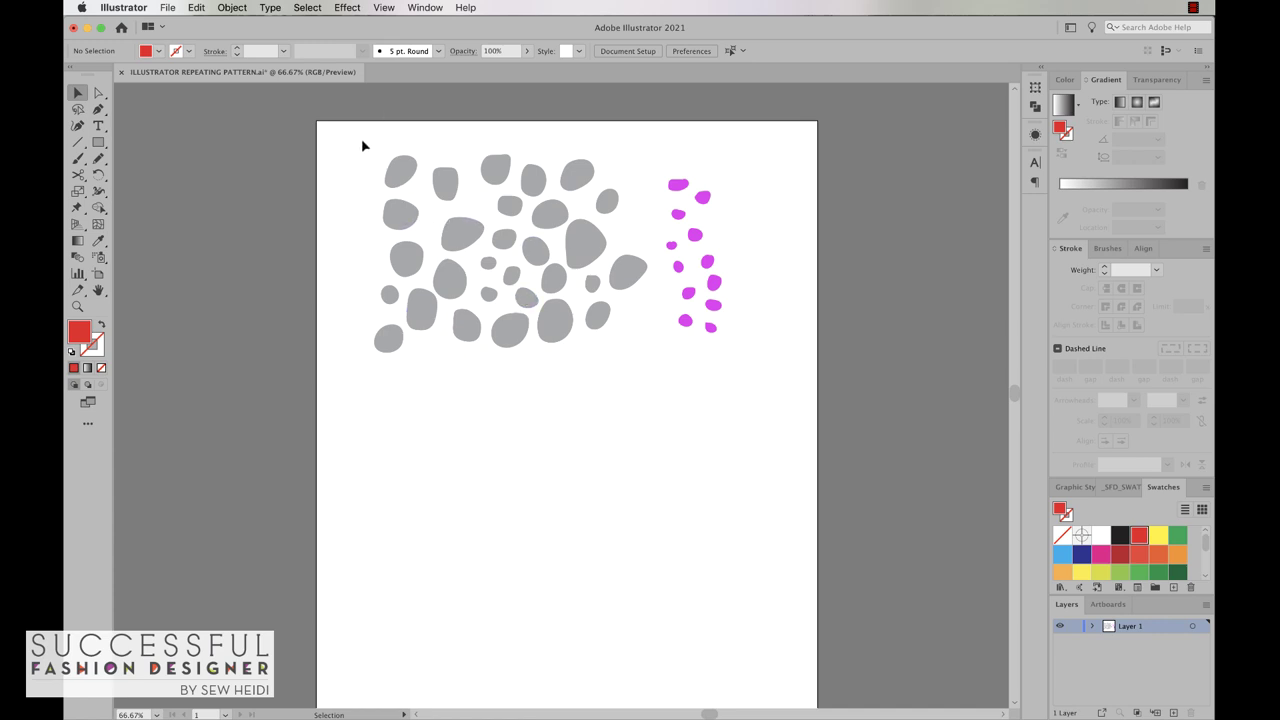
Select every grey and magenta spot and turn them into a New Pattern via Object > Pattern > Make
{"action": "left_click_drag", "start_coordinate": [363, 143], "coordinate": [765, 376]}
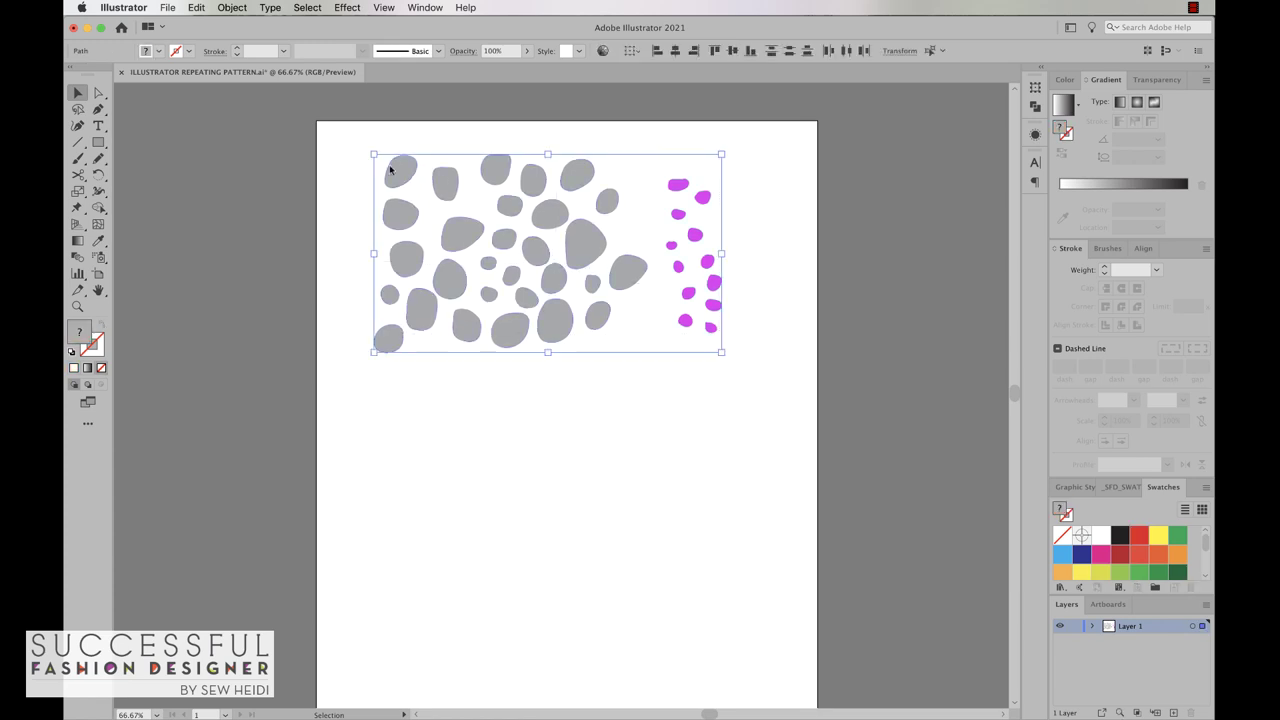
{"action": "left_click", "coordinate": [233, 8]}
{"action": "mouse_move", "coordinate": [260, 339]}
{"action": "left_click", "coordinate": [383, 340]}
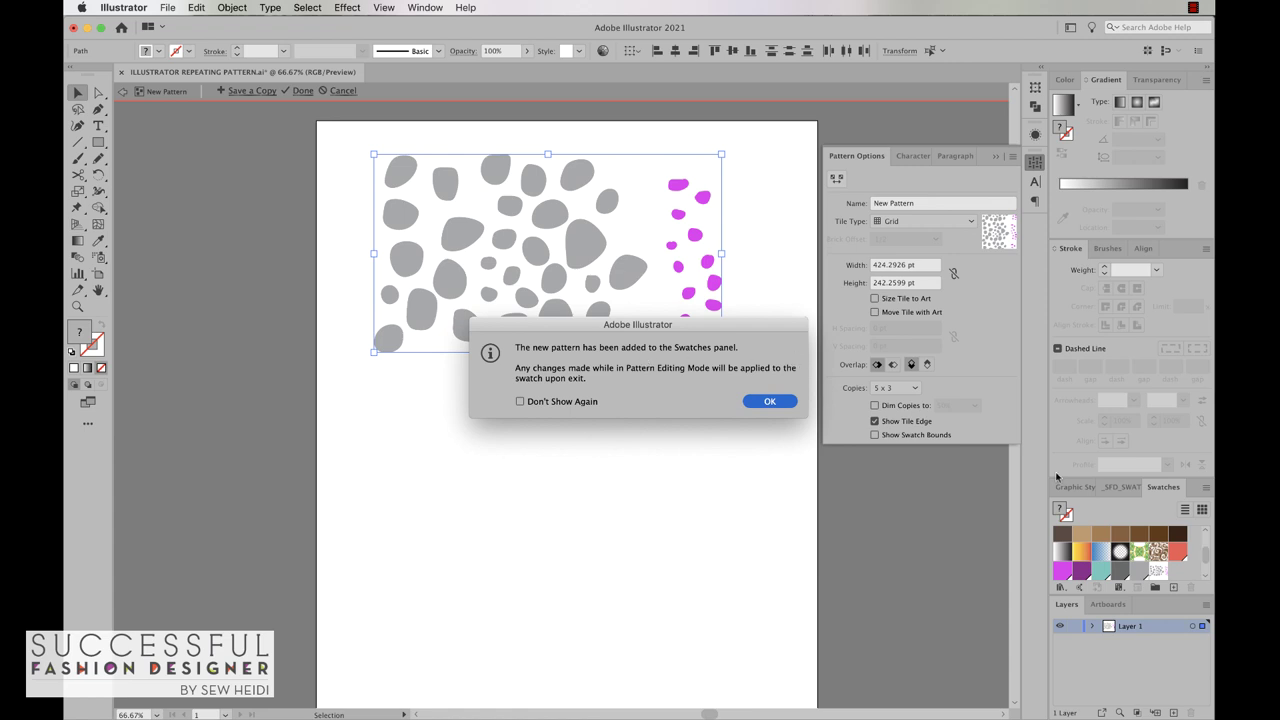
{"action": "left_click", "coordinate": [777, 406]}
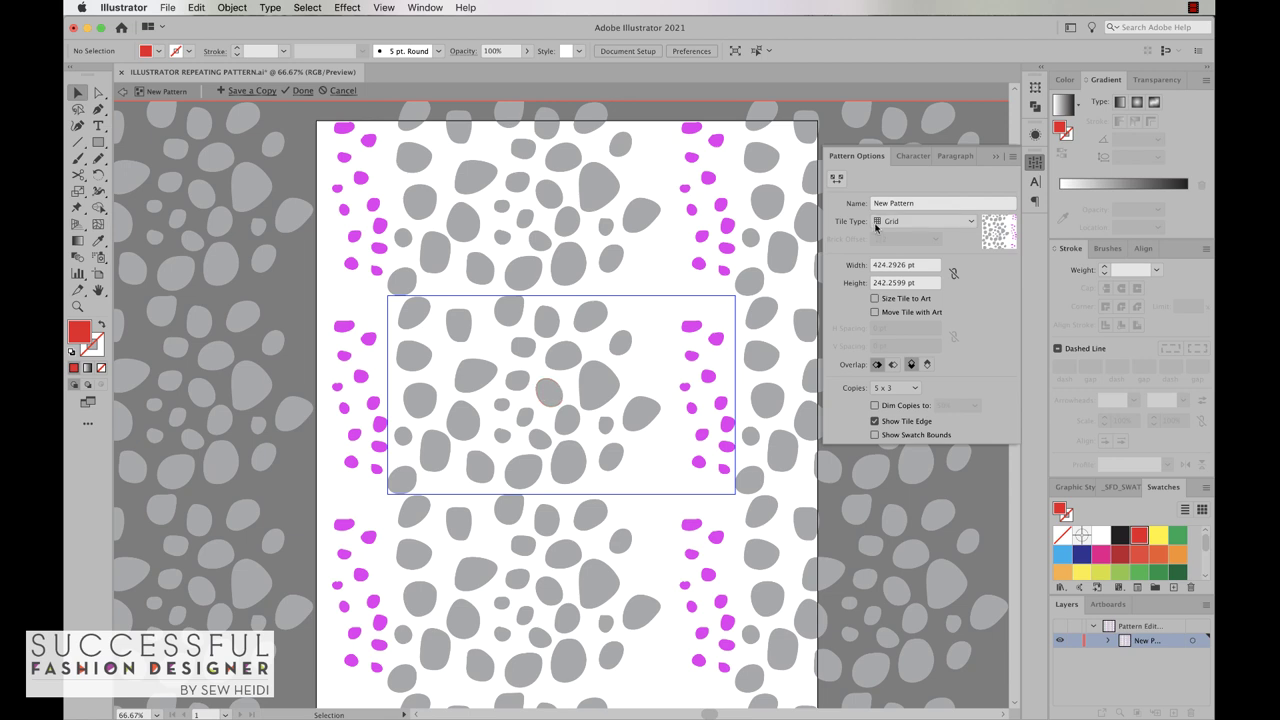
{"action": "left_click", "coordinate": [905, 221]}
{"action": "left_click", "coordinate": [904, 252]}
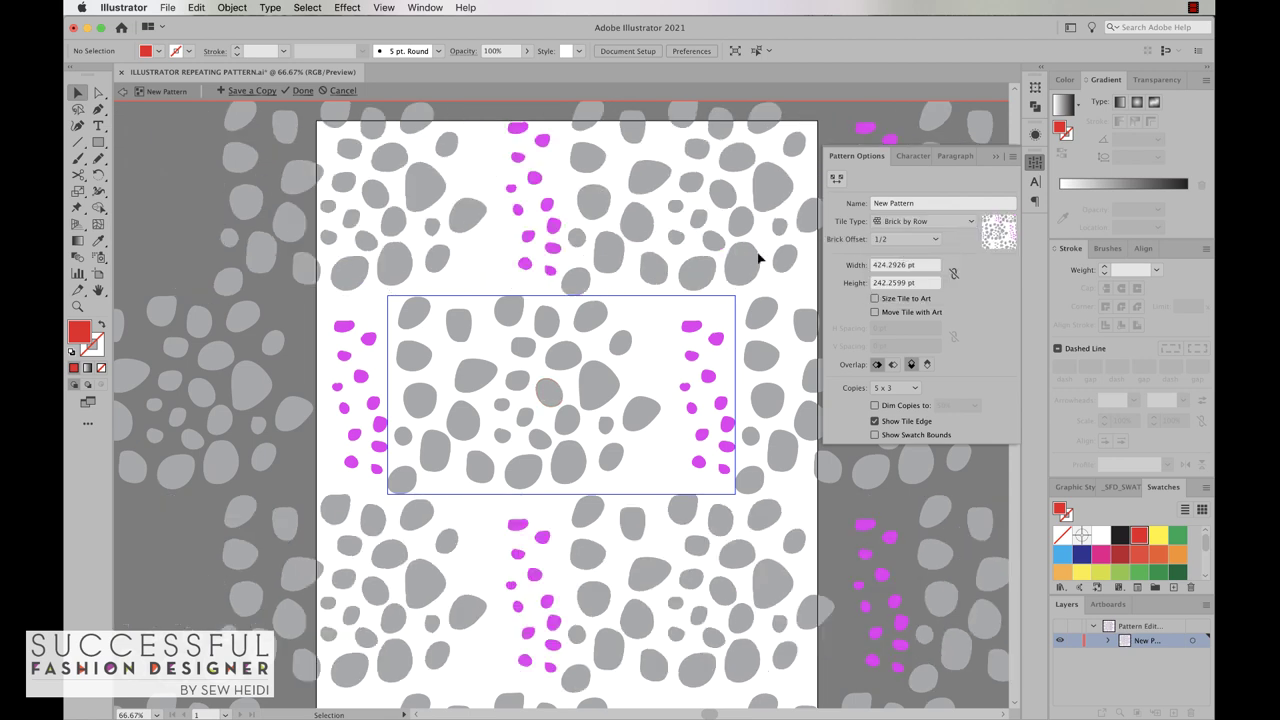
{"action": "left_click", "coordinate": [901, 222]}
{"action": "left_click", "coordinate": [902, 266]}
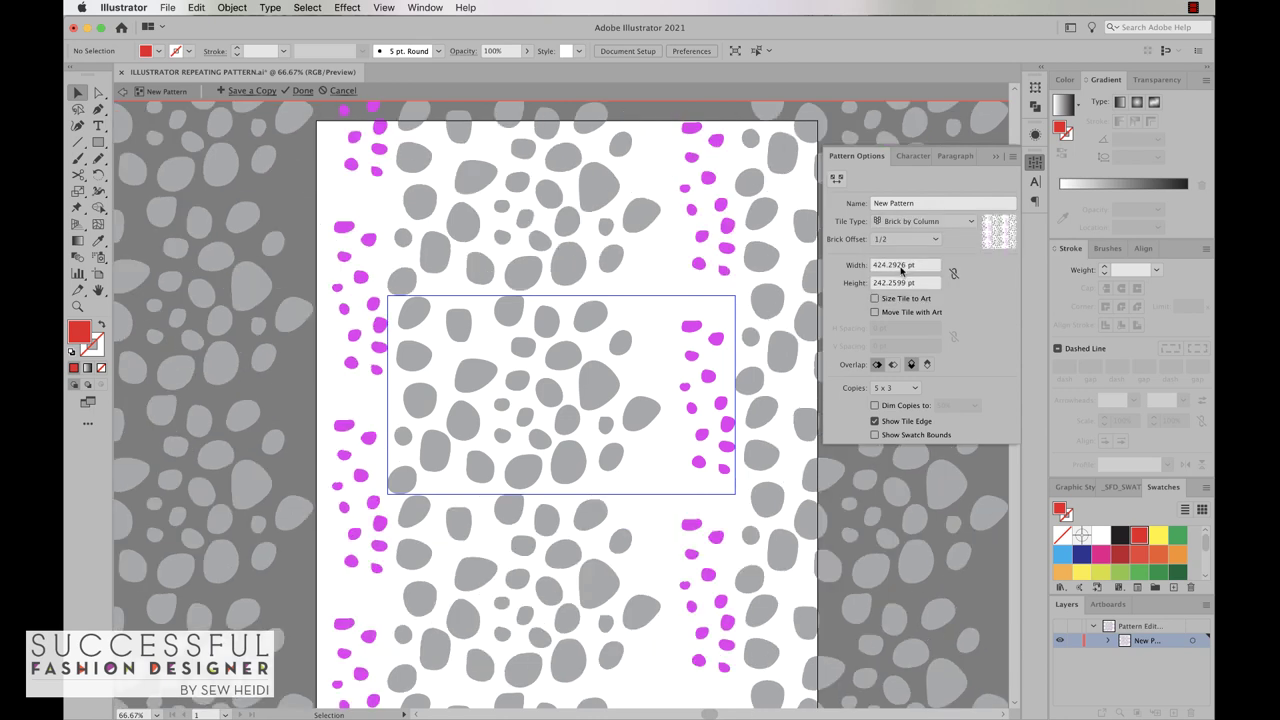
{"action": "left_click", "coordinate": [905, 222]}
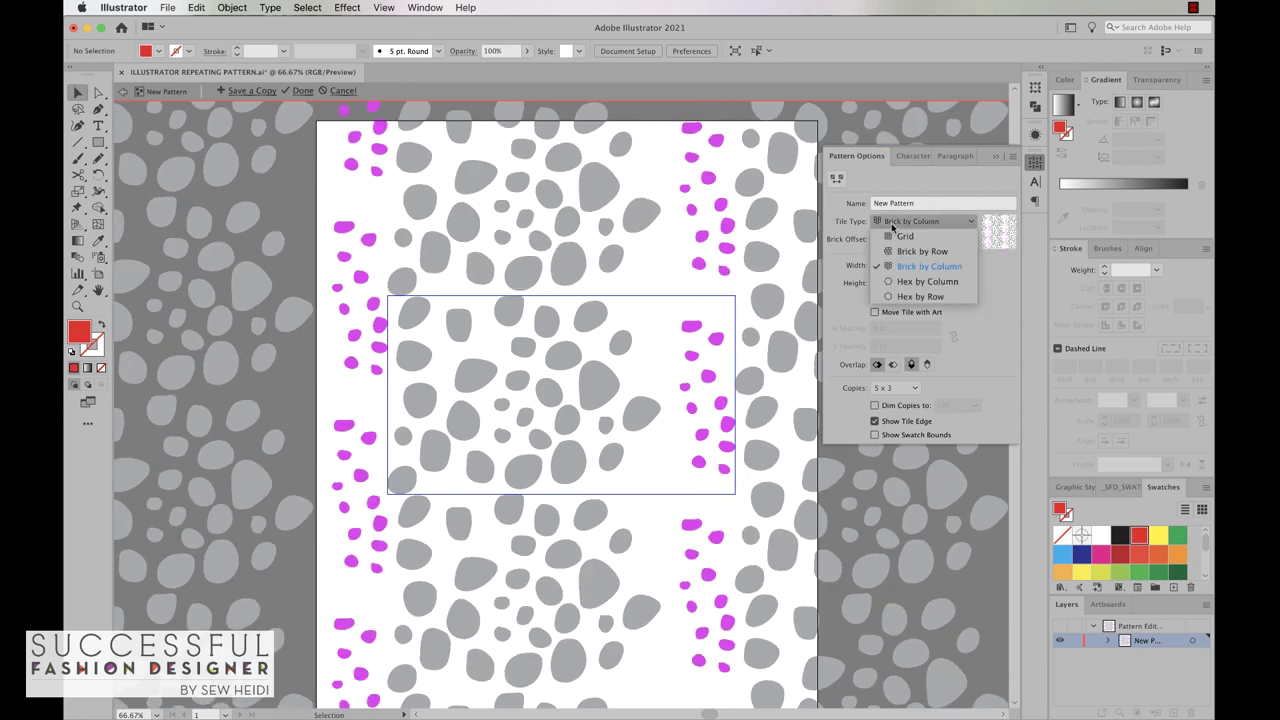
{"action": "left_click", "coordinate": [905, 237]}
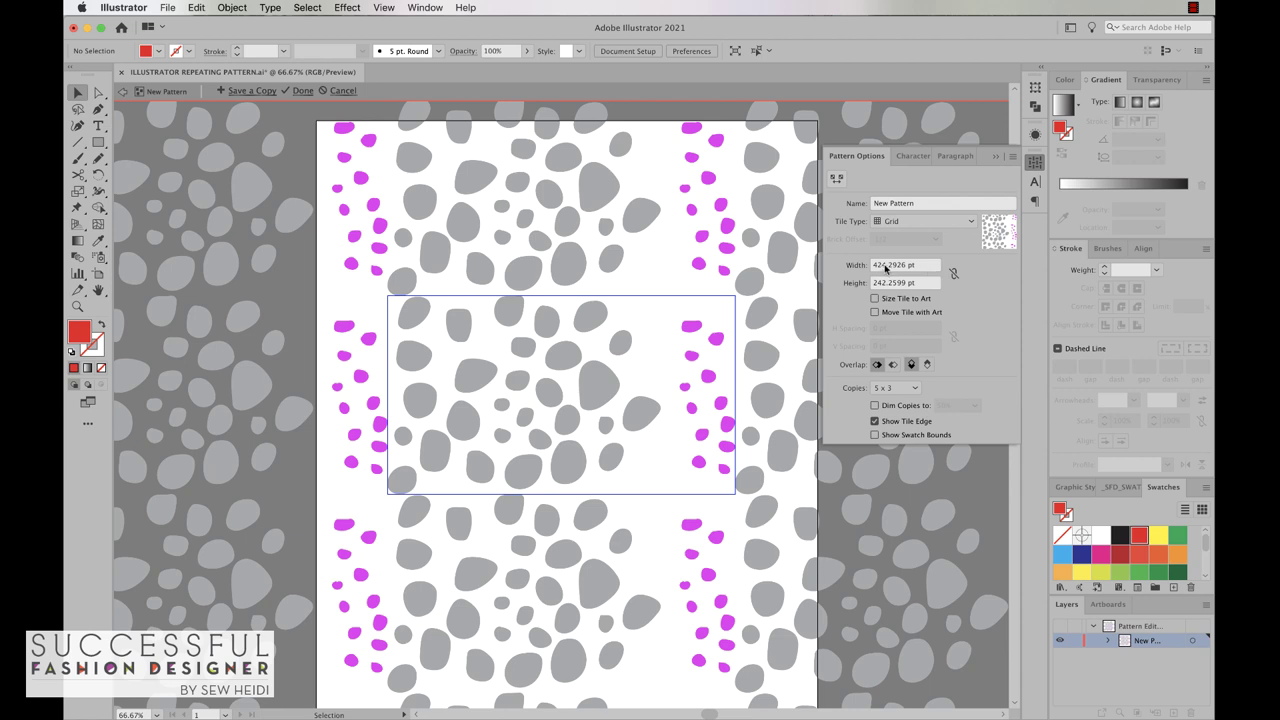
Set the pattern tile width to 600 pt
{"action": "left_click", "coordinate": [918, 266]}
{"action": "type", "text": "600"}
{"action": "key", "text": "Tab"}
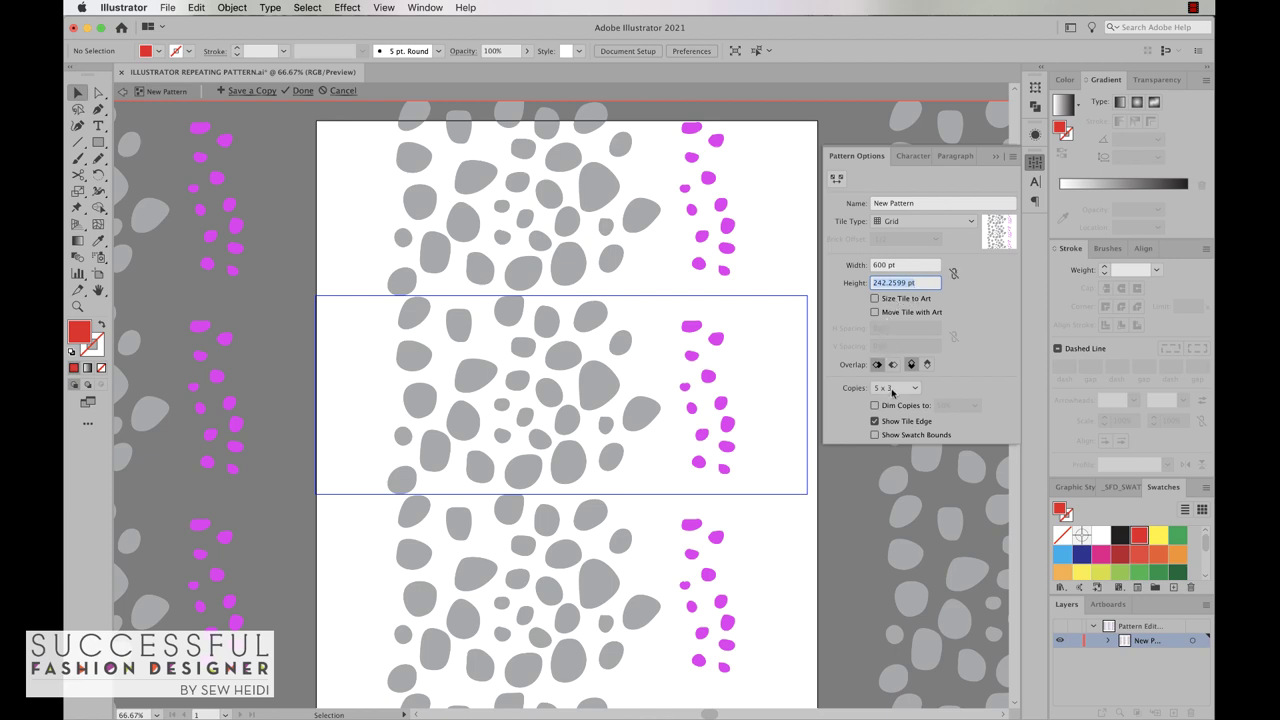
Show 7 x 7 copies of the tile around it in the preview
{"action": "key", "text": "super+minus"}
{"action": "key", "text": "super+minus"}
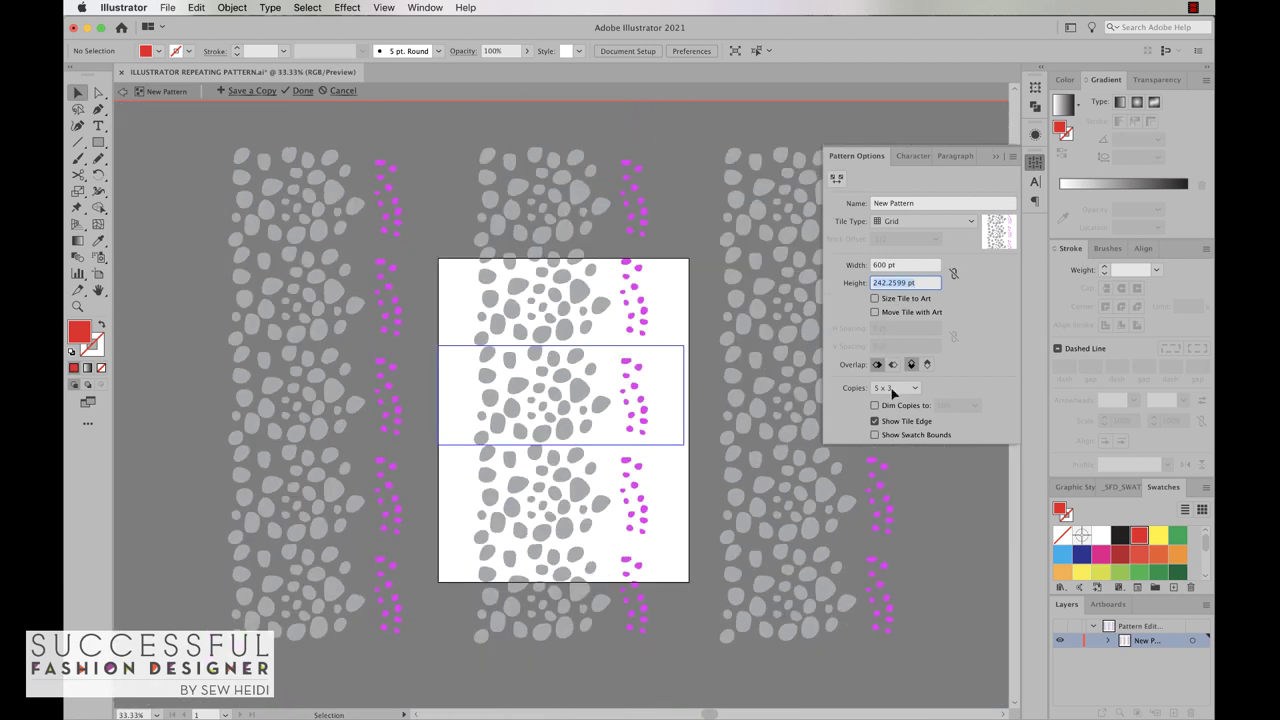
{"action": "left_click", "coordinate": [892, 388]}
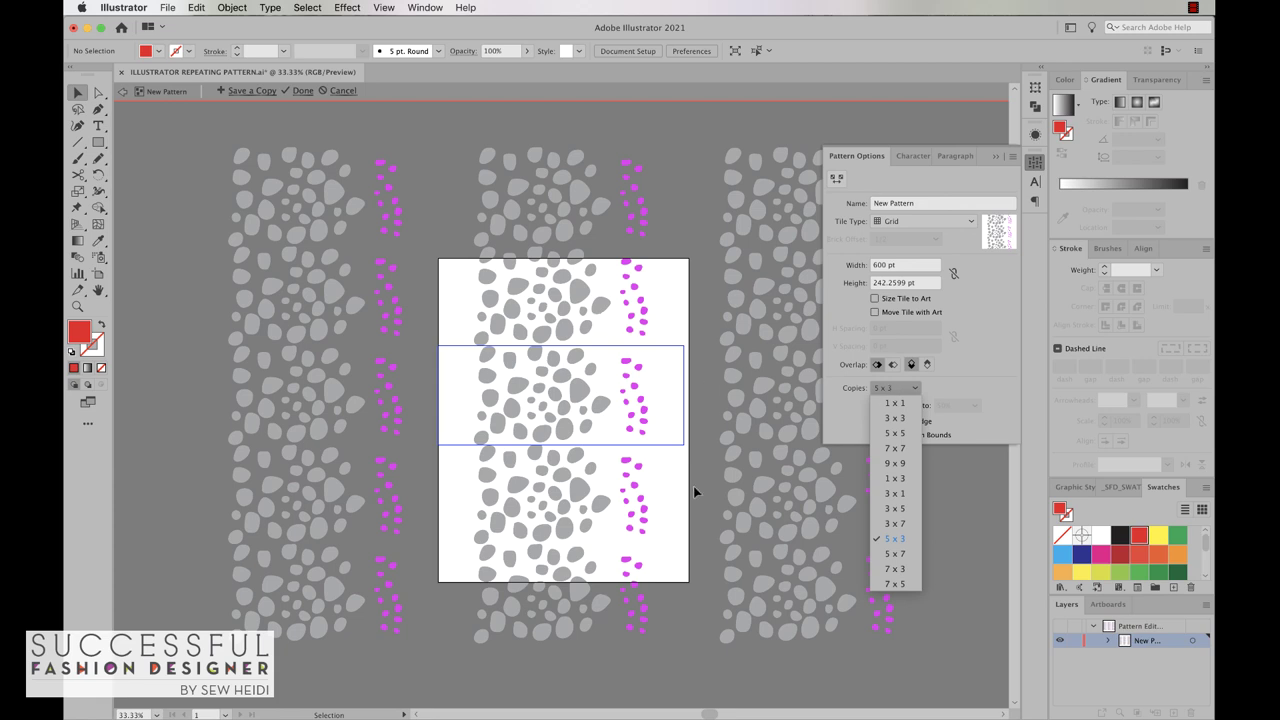
{"action": "left_click", "coordinate": [905, 448]}
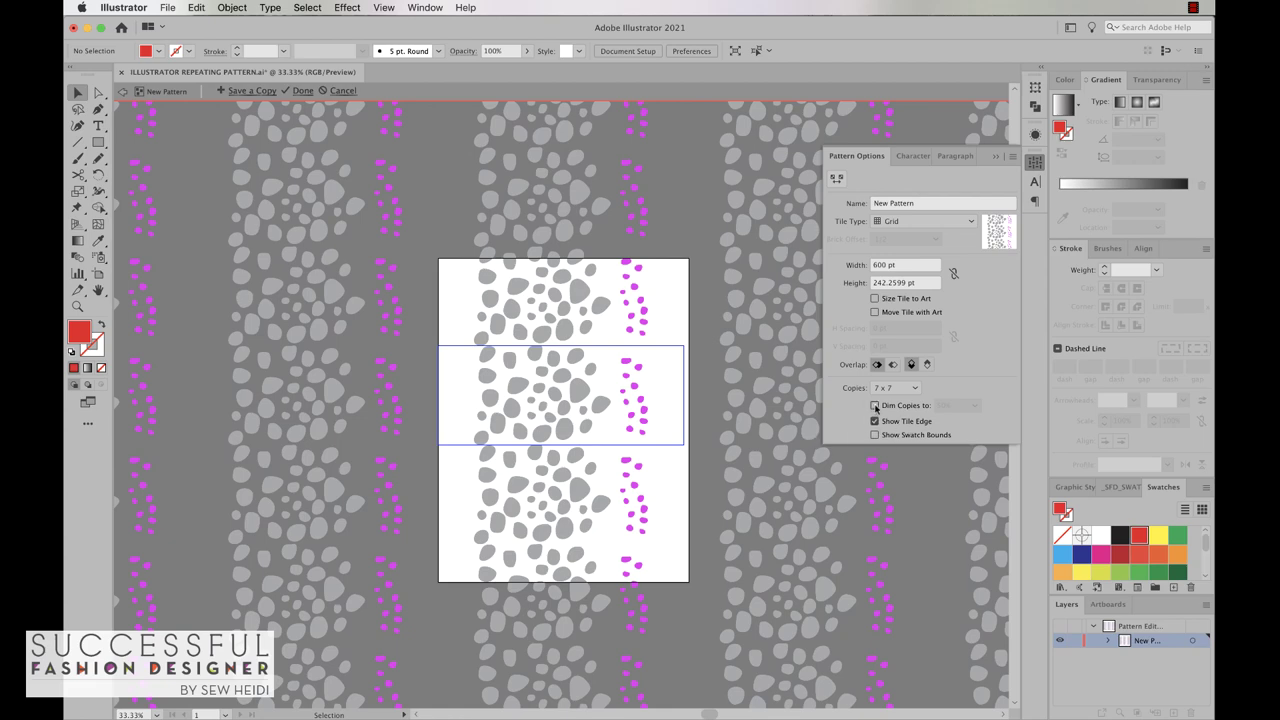
Dim copies to 50% and move three magenta dots into the tile's empty right side
{"action": "left_click", "coordinate": [875, 406]}
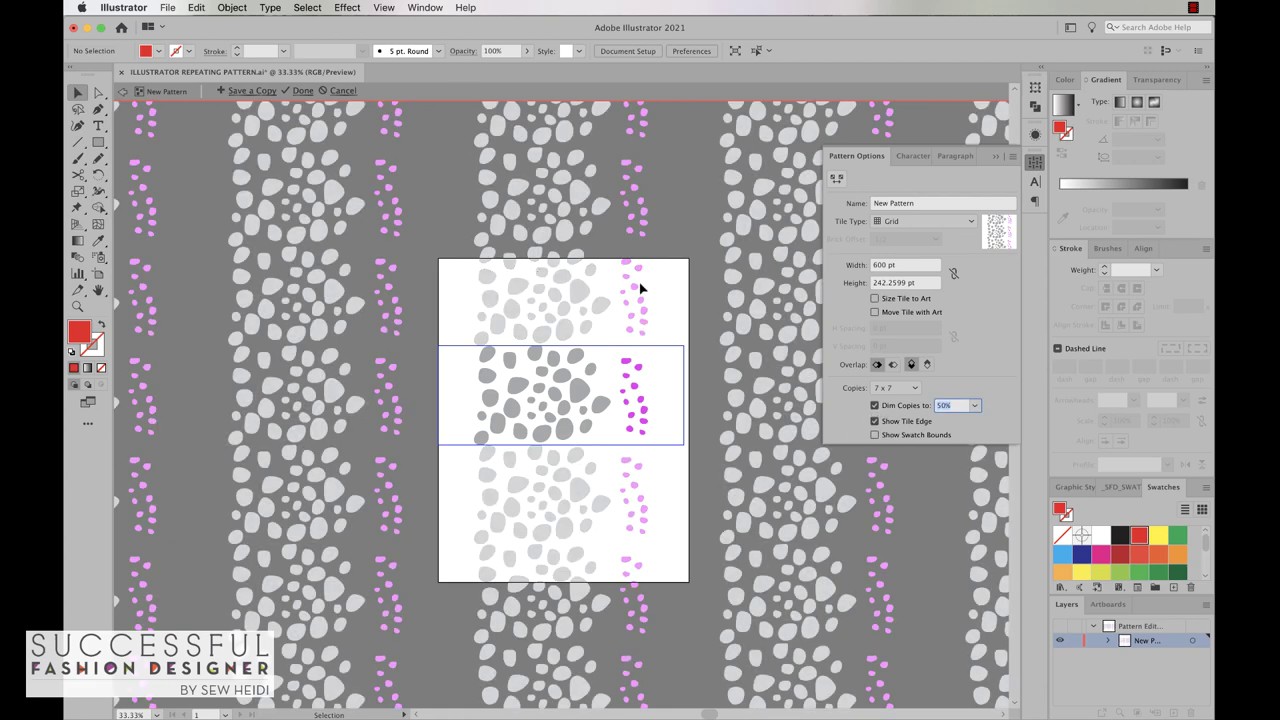
{"action": "left_click_drag", "start_coordinate": [640, 388], "coordinate": [571, 391]}
{"action": "key", "text": "super+equal"}
{"action": "key", "text": "super+equal"}
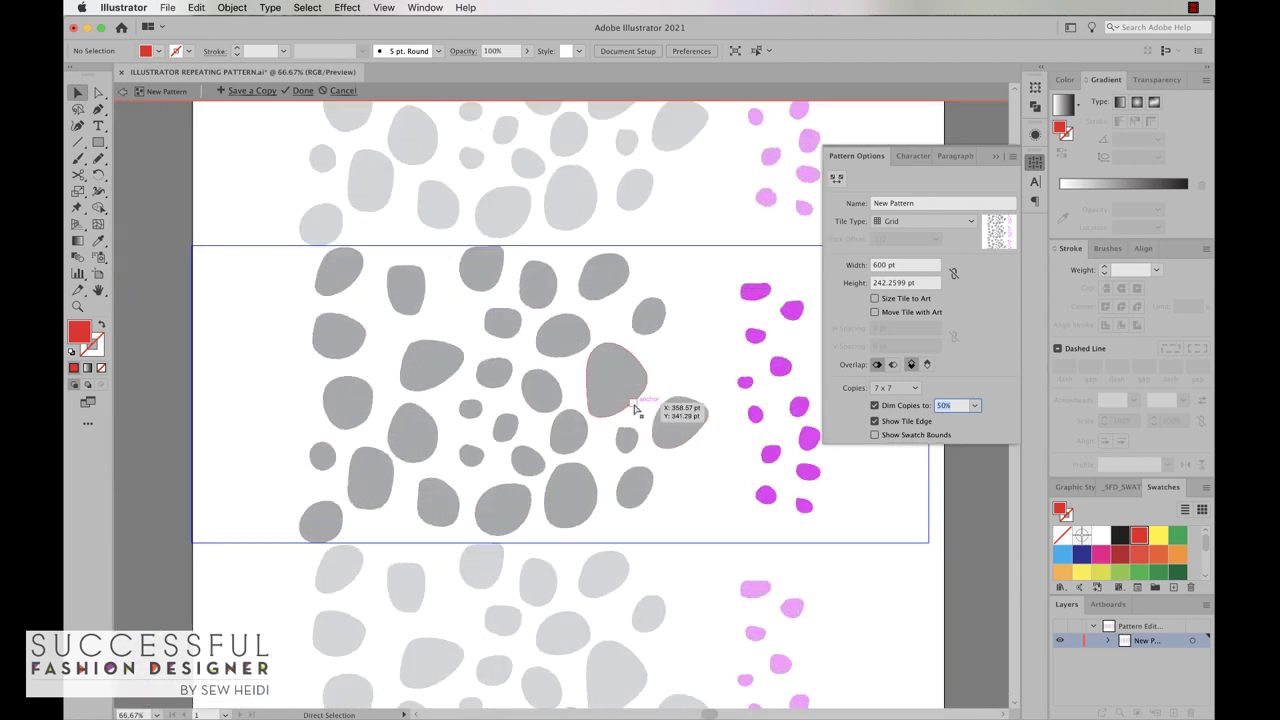
{"action": "key", "text": "super+equal"}
{"action": "left_click_drag", "start_coordinate": [652, 327], "coordinate": [707, 289]}
{"action": "left_click_drag", "start_coordinate": [697, 337], "coordinate": [768, 252]}
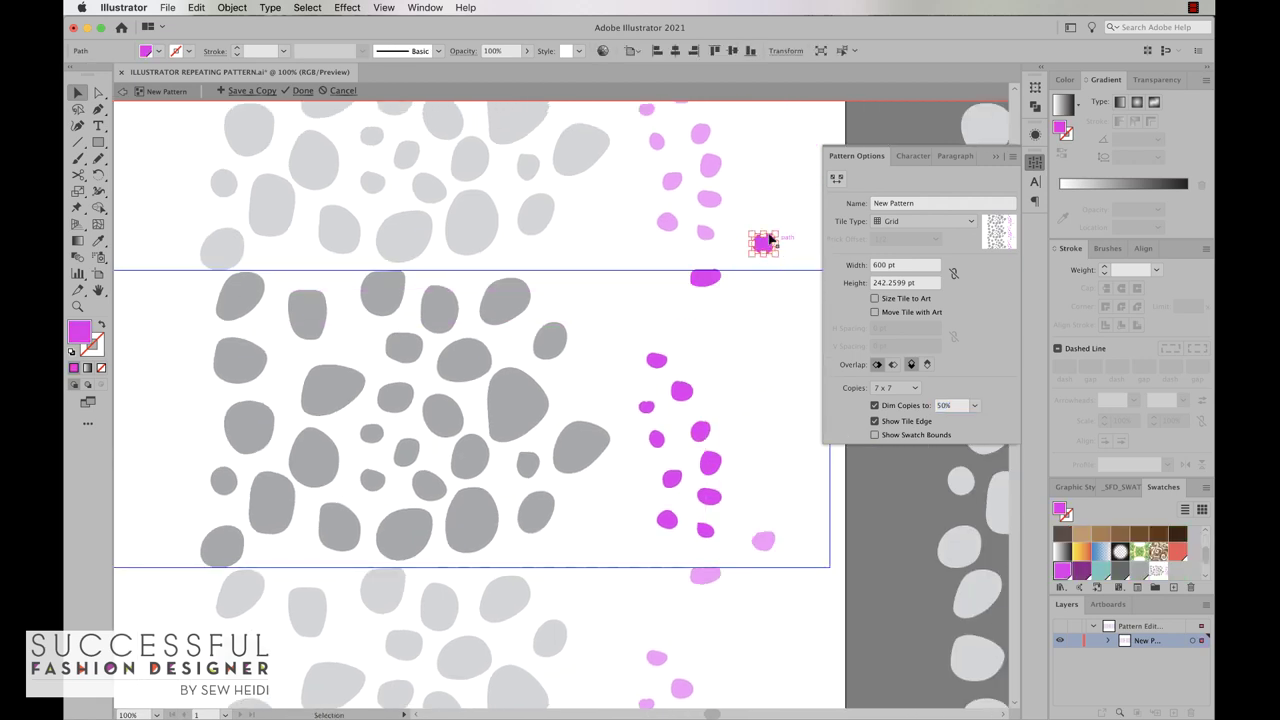
{"action": "left_click", "coordinate": [789, 297]}
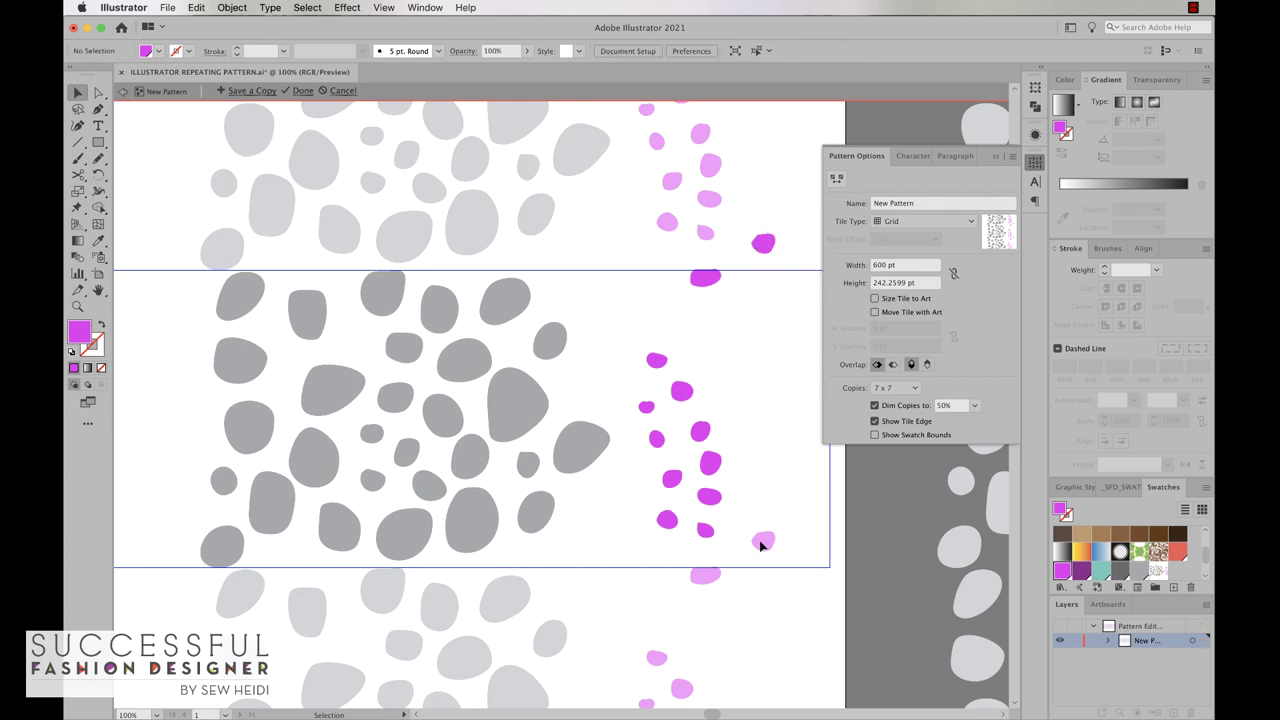
Check spacing with undimmed copies, nudge the top magenta dot down, then dim copies again
{"action": "left_click", "coordinate": [875, 406]}
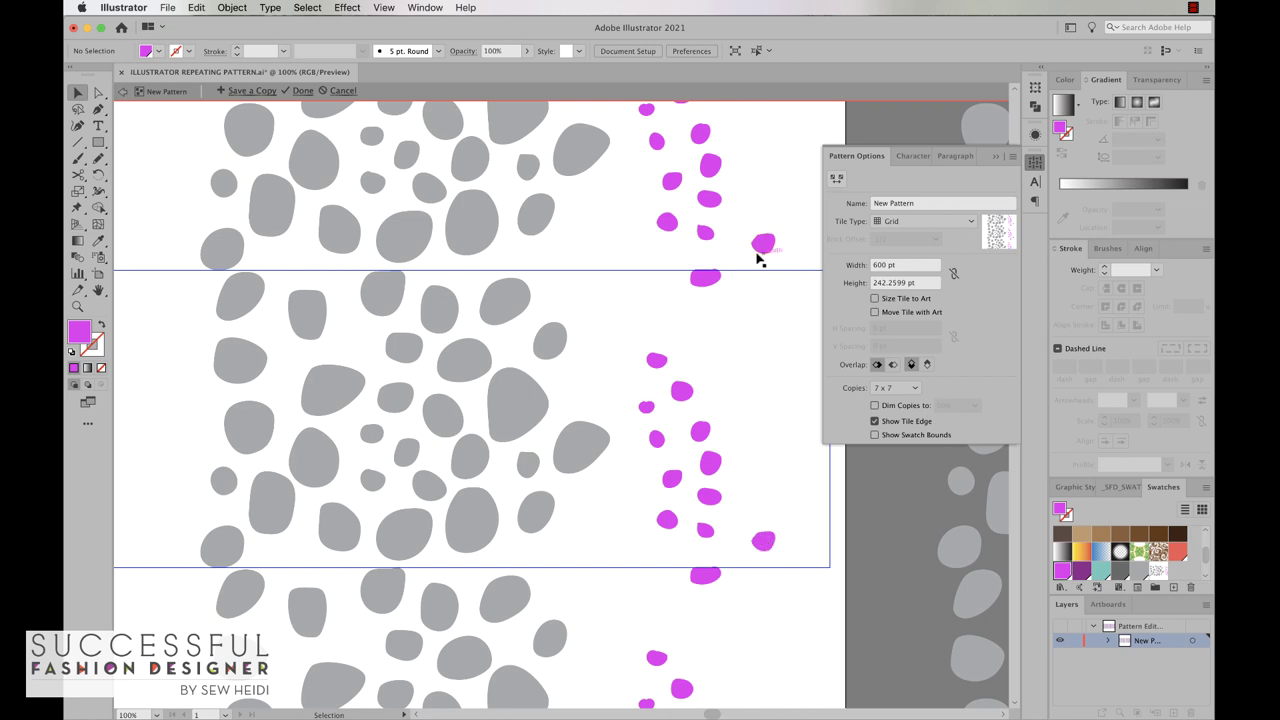
{"action": "left_click_drag", "start_coordinate": [765, 253], "coordinate": [757, 320]}
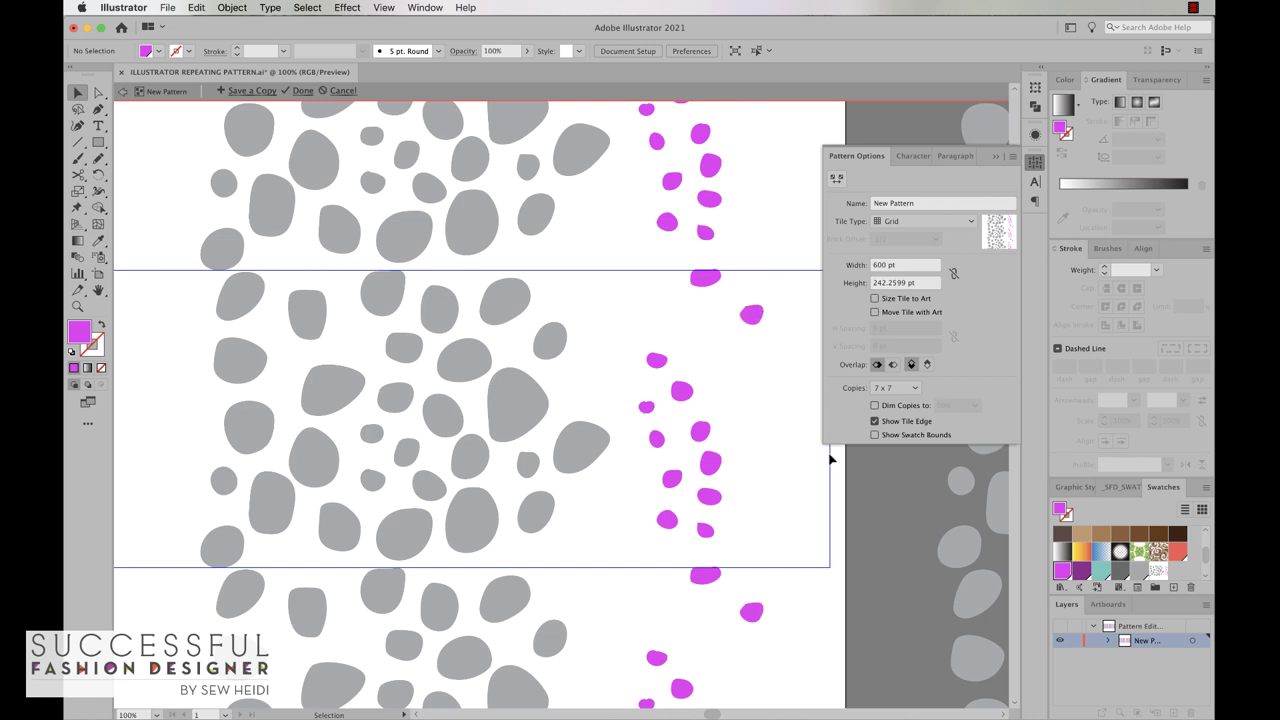
{"action": "left_click", "coordinate": [875, 406]}
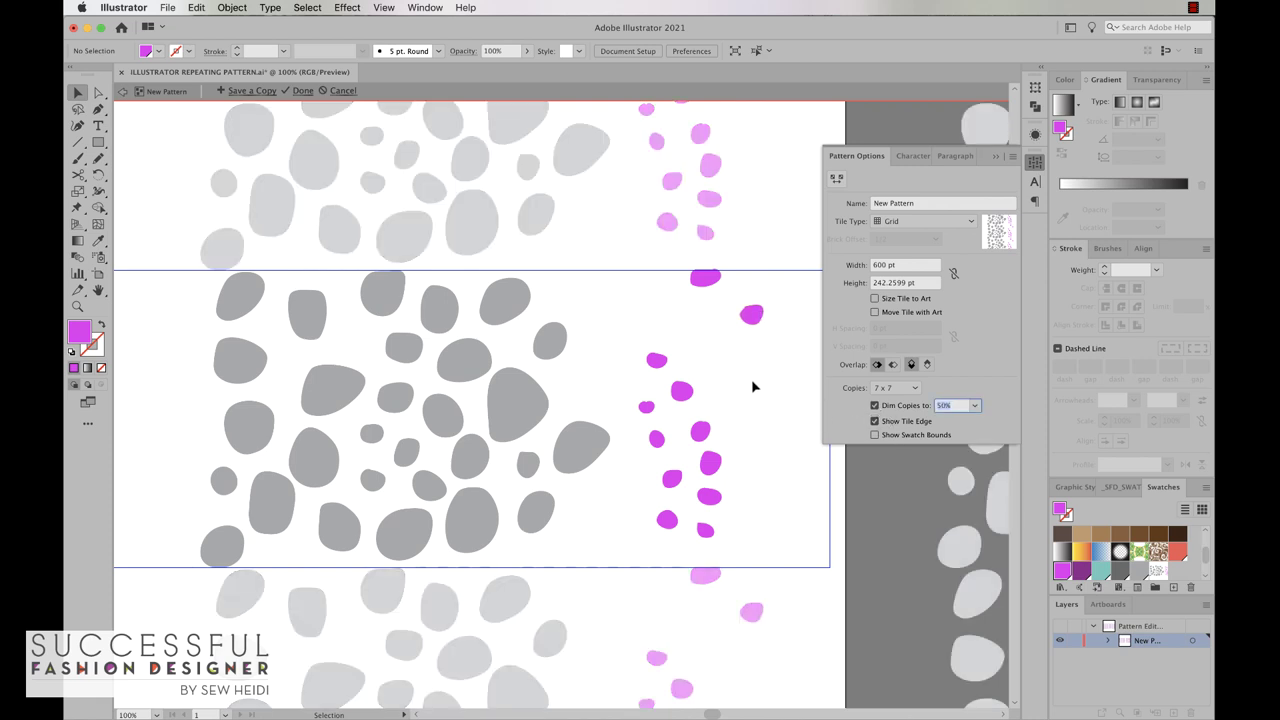
{"action": "key", "text": "super+minus"}
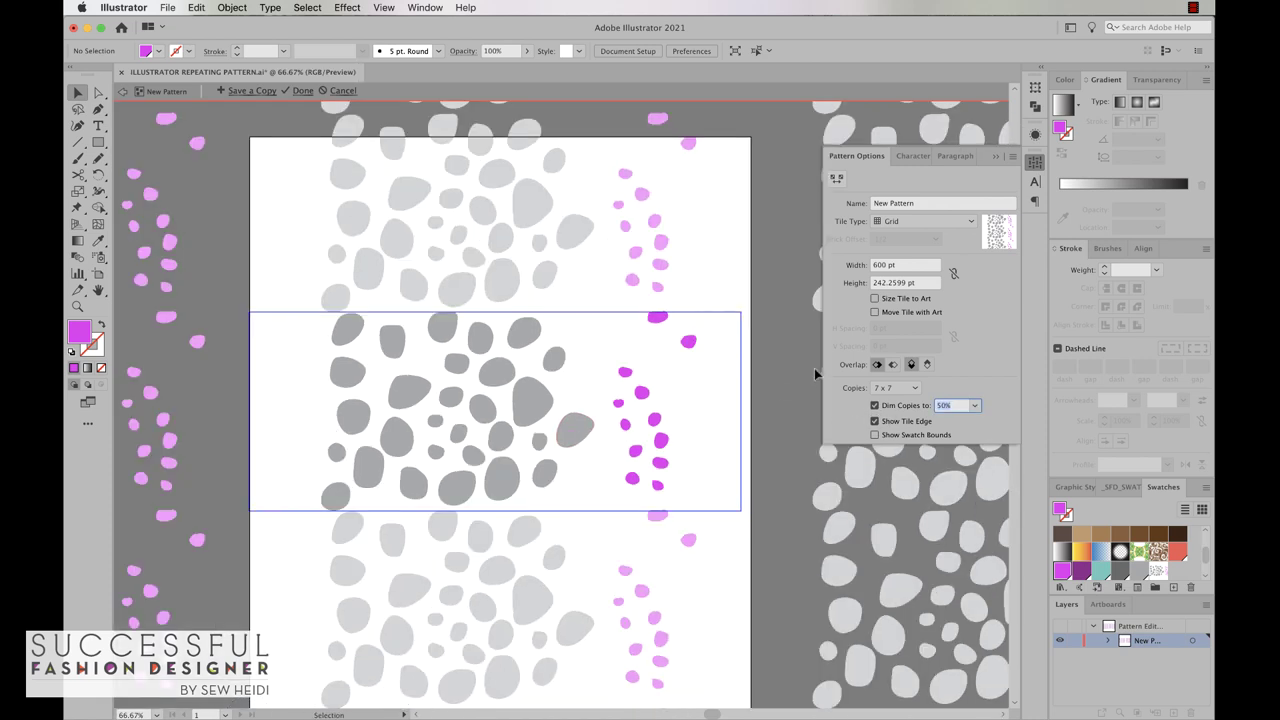
Set the pattern tile height to 300 pt
{"action": "left_click", "coordinate": [893, 282]}
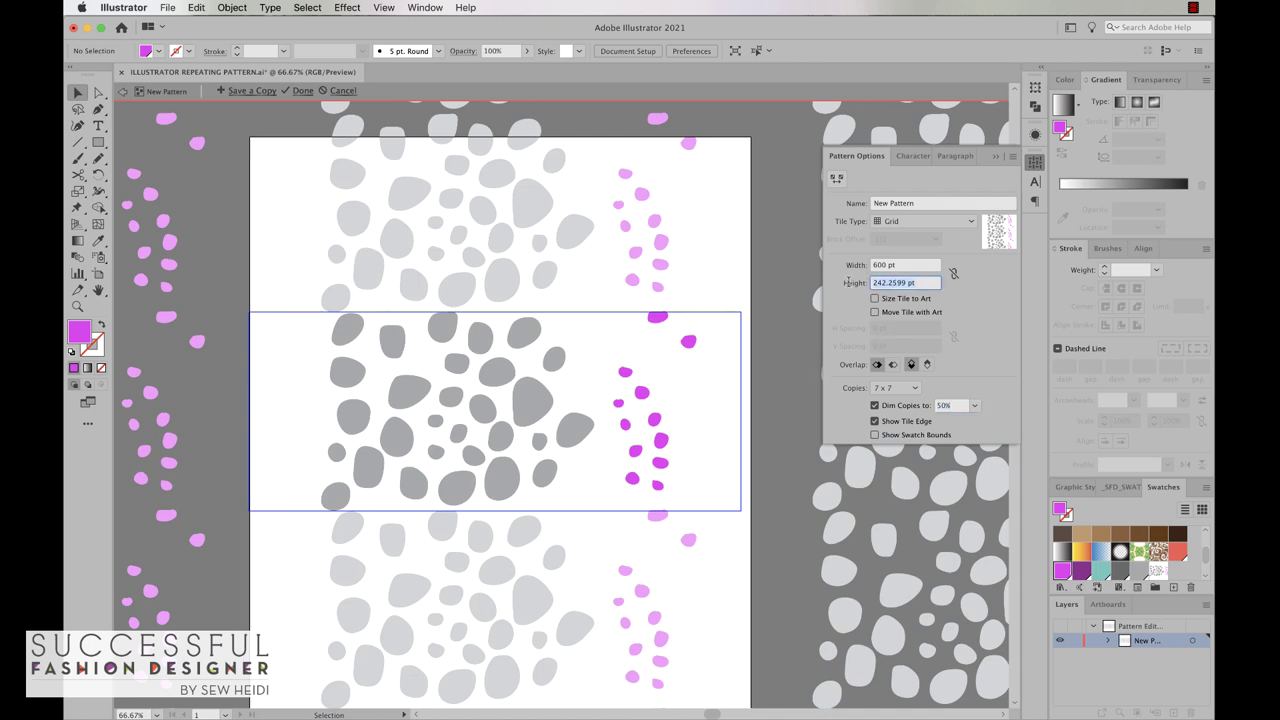
{"action": "type", "text": "300"}
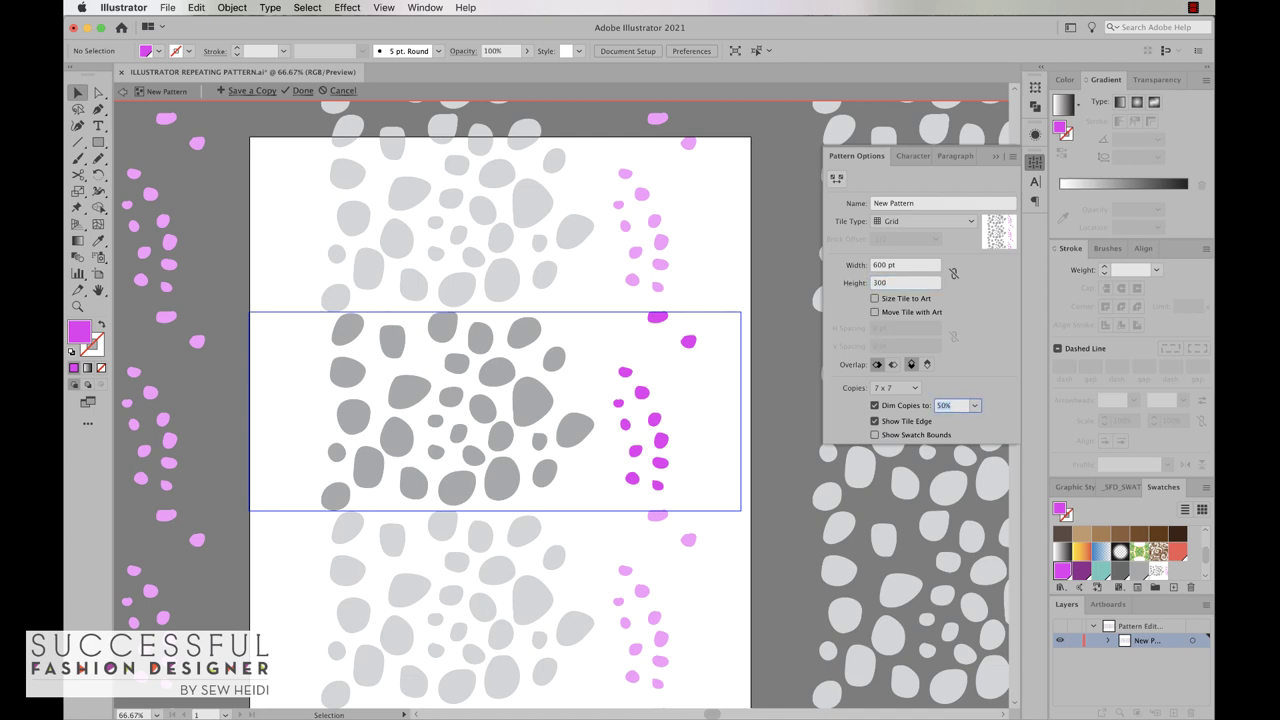
{"action": "key", "text": "Tab"}
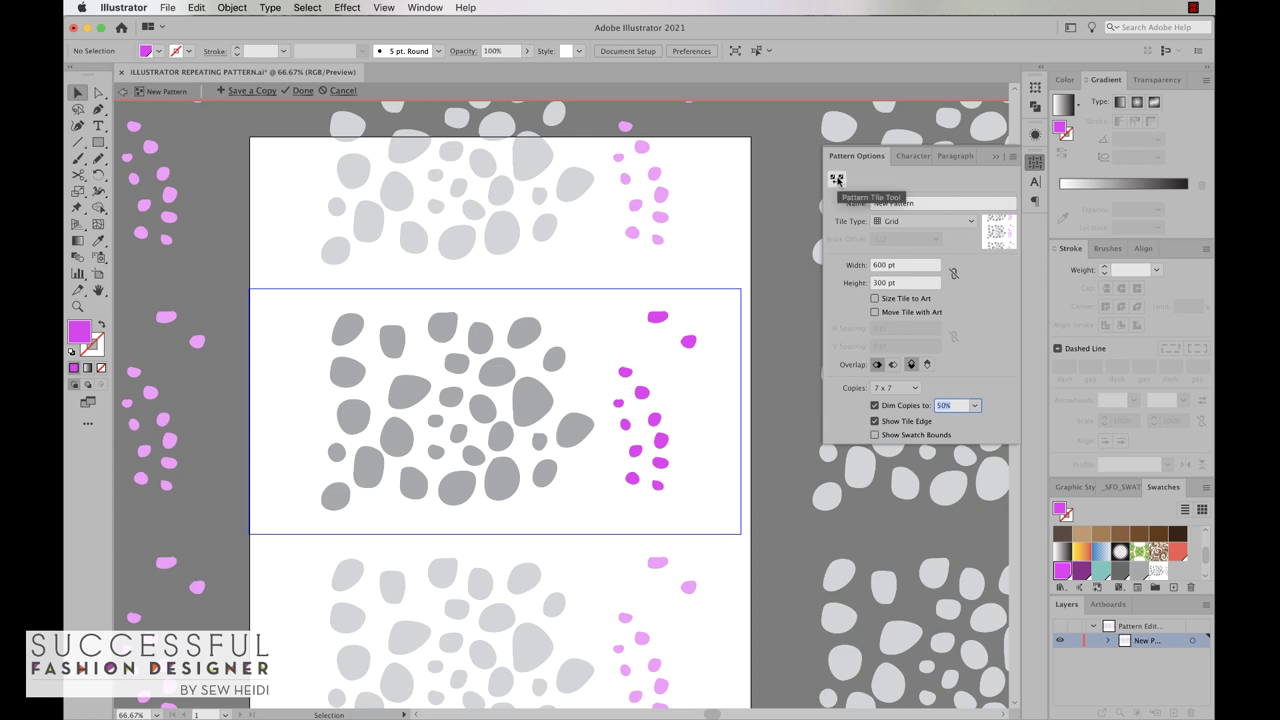
Drag the tile corner with the Pattern Tile Tool to make it about 599 × 343 pt
{"action": "left_click", "coordinate": [836, 179]}
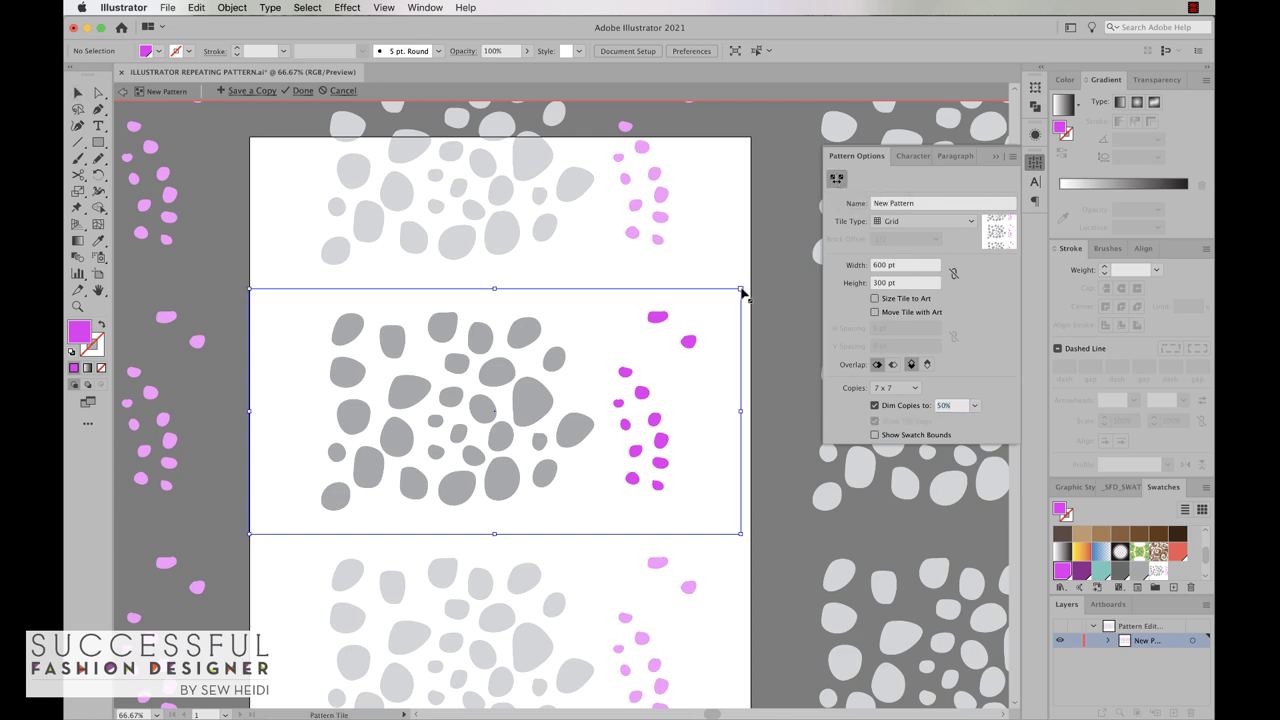
{"action": "left_click_drag", "start_coordinate": [741, 291], "coordinate": [740, 257]}
{"action": "left_click", "coordinate": [836, 179]}
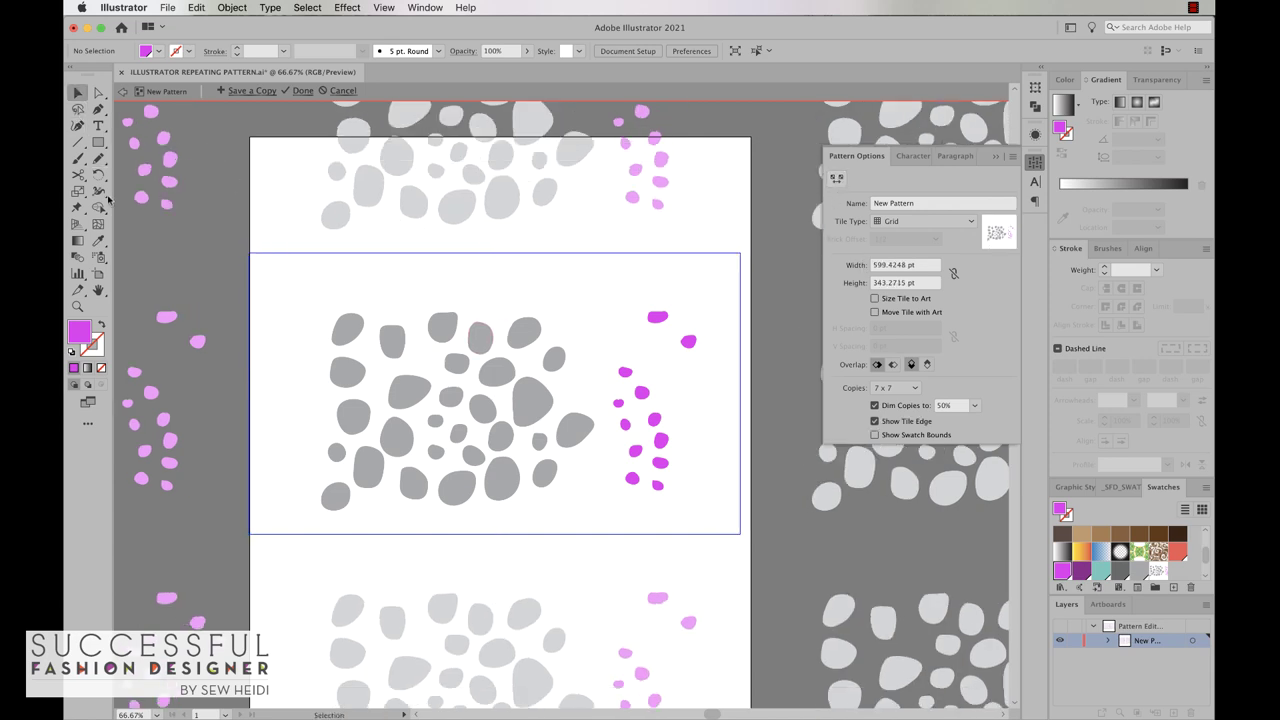
Move two spots up to the tile's top edge and draw a small rectangle at its top-left corner
{"action": "left_click_drag", "start_coordinate": [446, 323], "coordinate": [499, 261]}
{"action": "left_click_drag", "start_coordinate": [529, 347], "coordinate": [587, 287]}
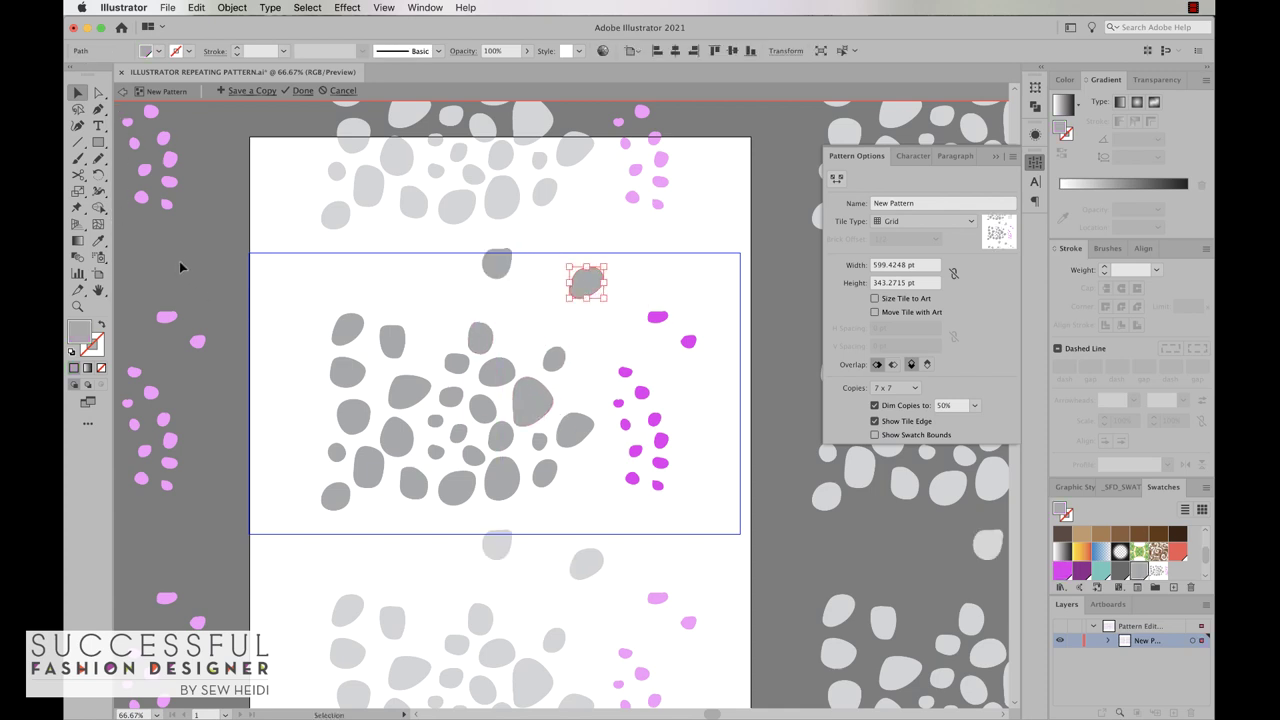
{"action": "left_click", "coordinate": [97, 143]}
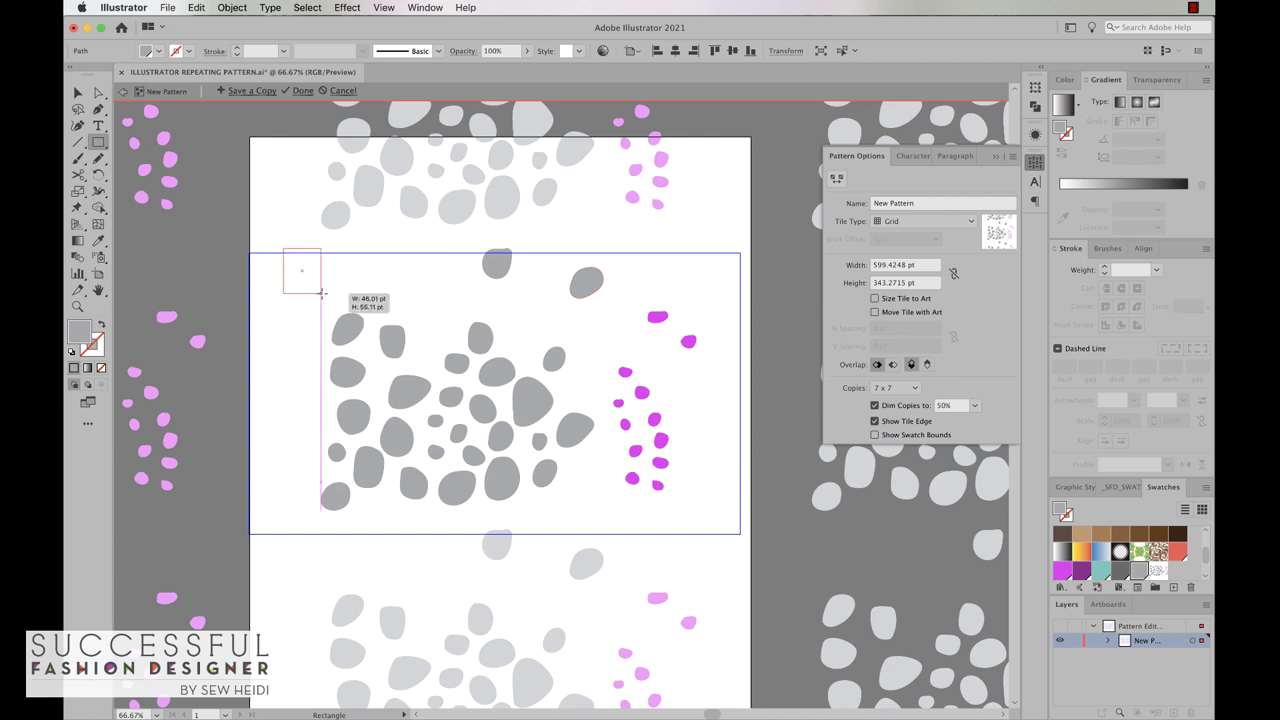
{"action": "left_click_drag", "start_coordinate": [281, 247], "coordinate": [324, 295]}
{"action": "key", "text": "v"}
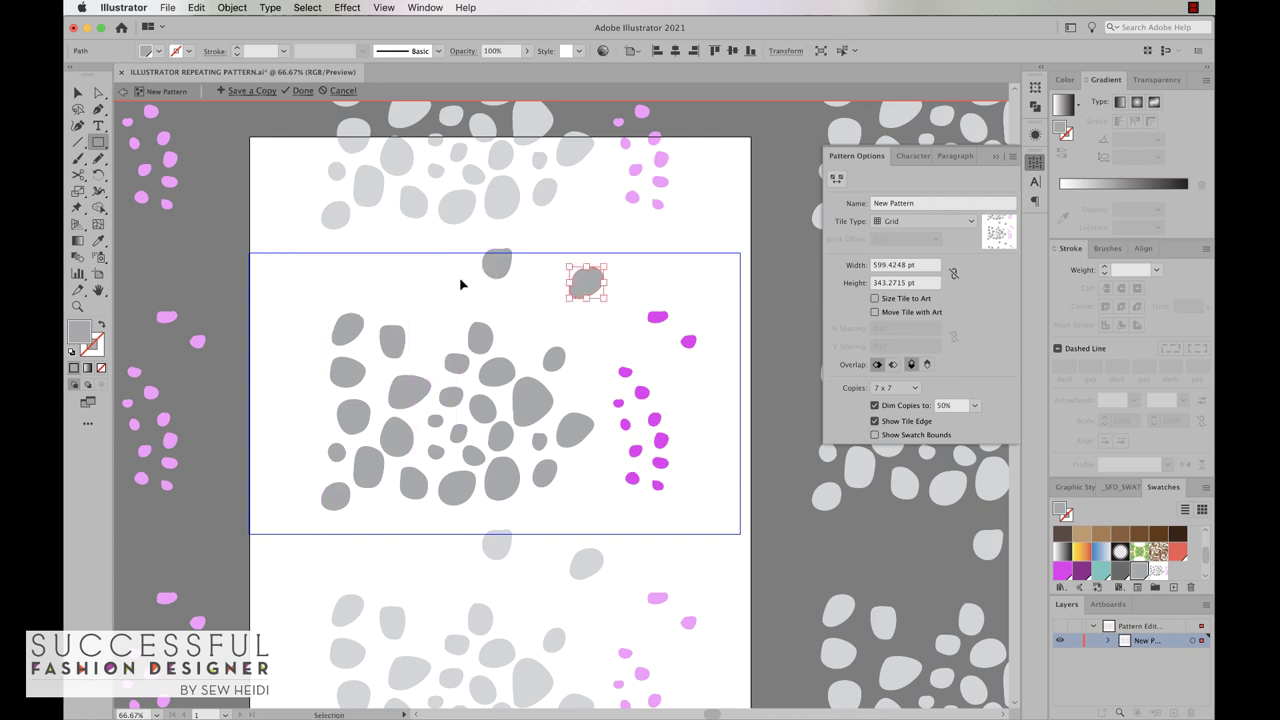
{"action": "left_click", "coordinate": [78, 92]}
Spread grey spots up, left, and out onto the tile's right edge
{"action": "left_click_drag", "start_coordinate": [346, 334], "coordinate": [307, 292]}
{"action": "left_click_drag", "start_coordinate": [360, 376], "coordinate": [313, 379]}
{"action": "left_click_drag", "start_coordinate": [392, 352], "coordinate": [396, 280]}
{"action": "left_click_drag", "start_coordinate": [557, 368], "coordinate": [700, 251]}
{"action": "left_click_drag", "start_coordinate": [576, 431], "coordinate": [722, 441]}
{"action": "left_click_drag", "start_coordinate": [544, 473], "coordinate": [528, 502]}
{"action": "left_click_drag", "start_coordinate": [474, 337], "coordinate": [521, 312]}
Reposition the remaining grey and magenta spots to fill gaps and balance the repeat
{"action": "left_click_drag", "start_coordinate": [414, 406], "coordinate": [381, 352]}
{"action": "left_click_drag", "start_coordinate": [358, 405], "coordinate": [276, 480]}
{"action": "left_click_drag", "start_coordinate": [397, 437], "coordinate": [370, 408]}
{"action": "left_click_drag", "start_coordinate": [500, 378], "coordinate": [443, 310]}
{"action": "left_click", "coordinate": [603, 390]}
{"action": "left_click_drag", "start_coordinate": [435, 421], "coordinate": [350, 311]}
{"action": "left_click_drag", "start_coordinate": [527, 310], "coordinate": [611, 377]}
{"action": "key", "text": "super+minus"}
{"action": "left_click", "coordinate": [755, 412]}
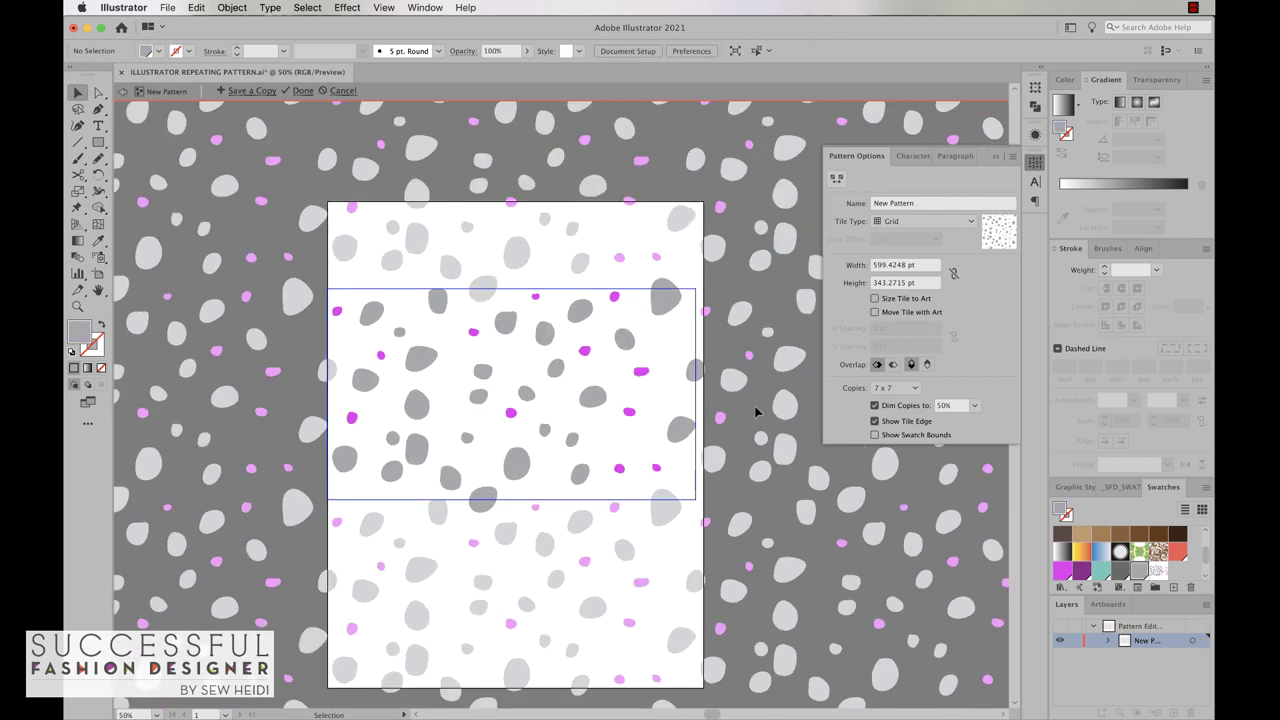
Nudge four spots slightly to even out their spacing in the tile
{"action": "left_click_drag", "start_coordinate": [693, 370], "coordinate": [686, 350]}
{"action": "left_click_drag", "start_coordinate": [664, 302], "coordinate": [666, 310]}
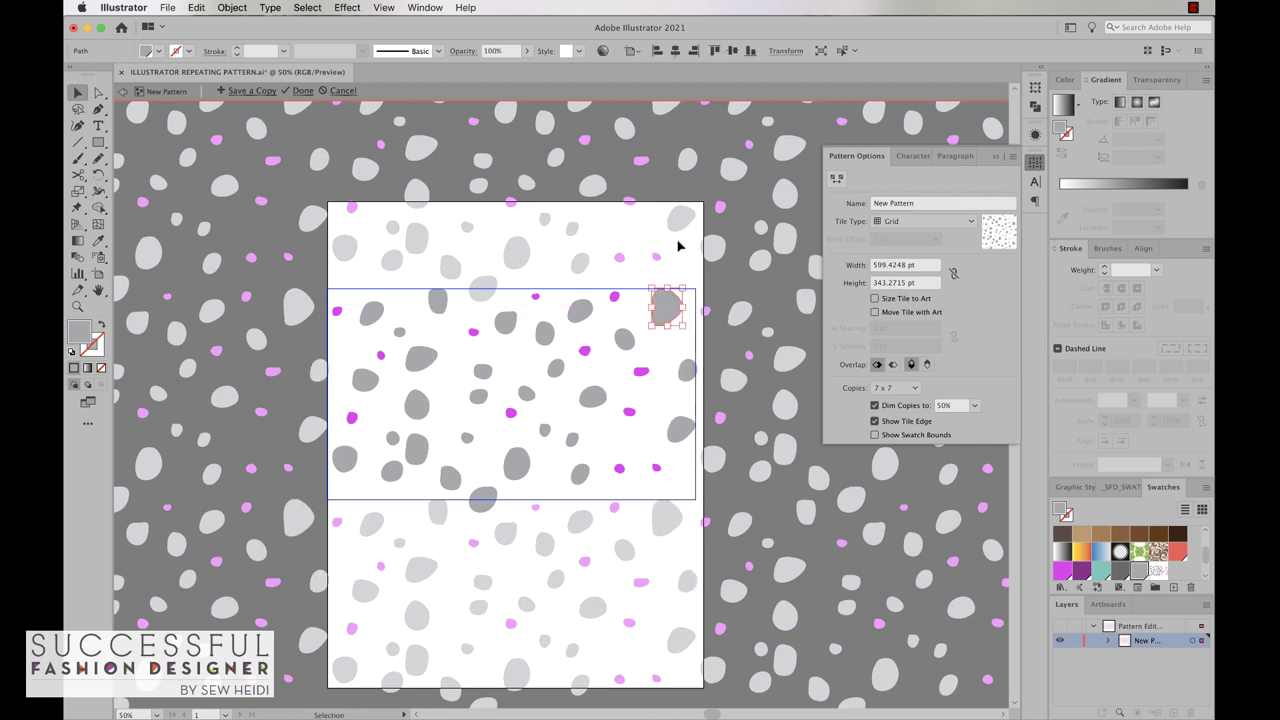
{"action": "left_click_drag", "start_coordinate": [418, 451], "coordinate": [395, 484]}
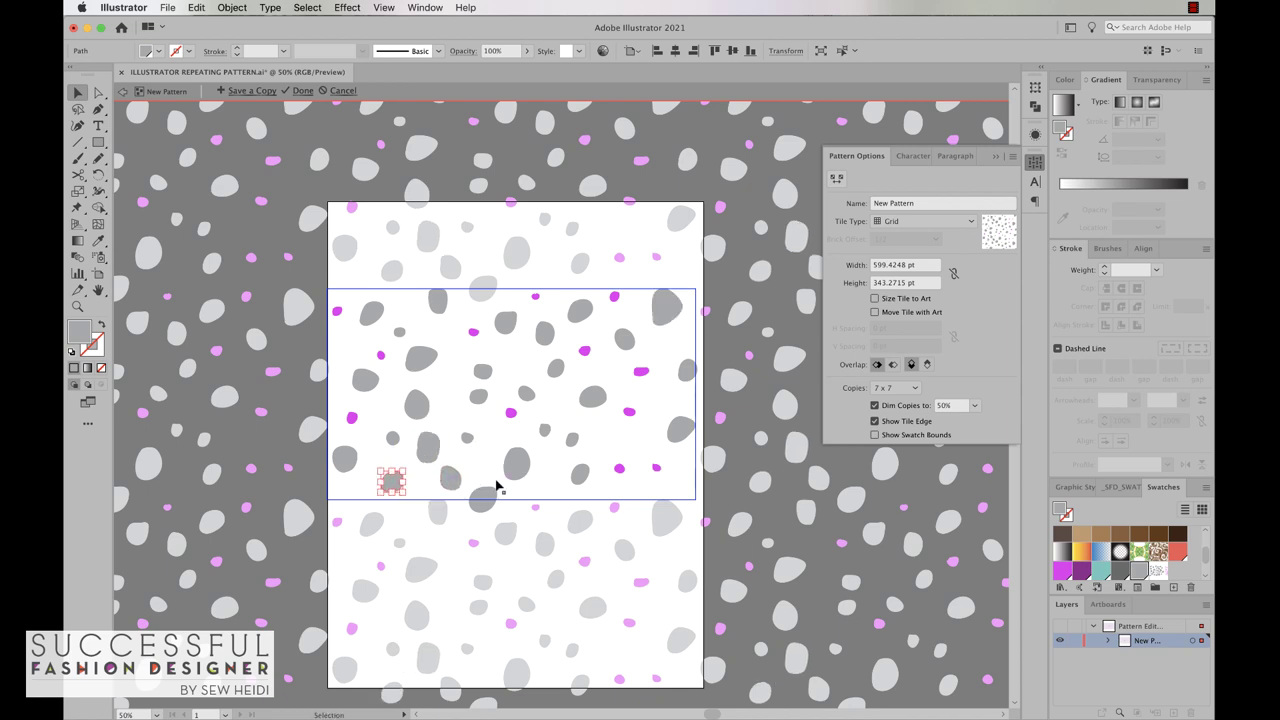
{"action": "left_click_drag", "start_coordinate": [512, 462], "coordinate": [514, 458]}
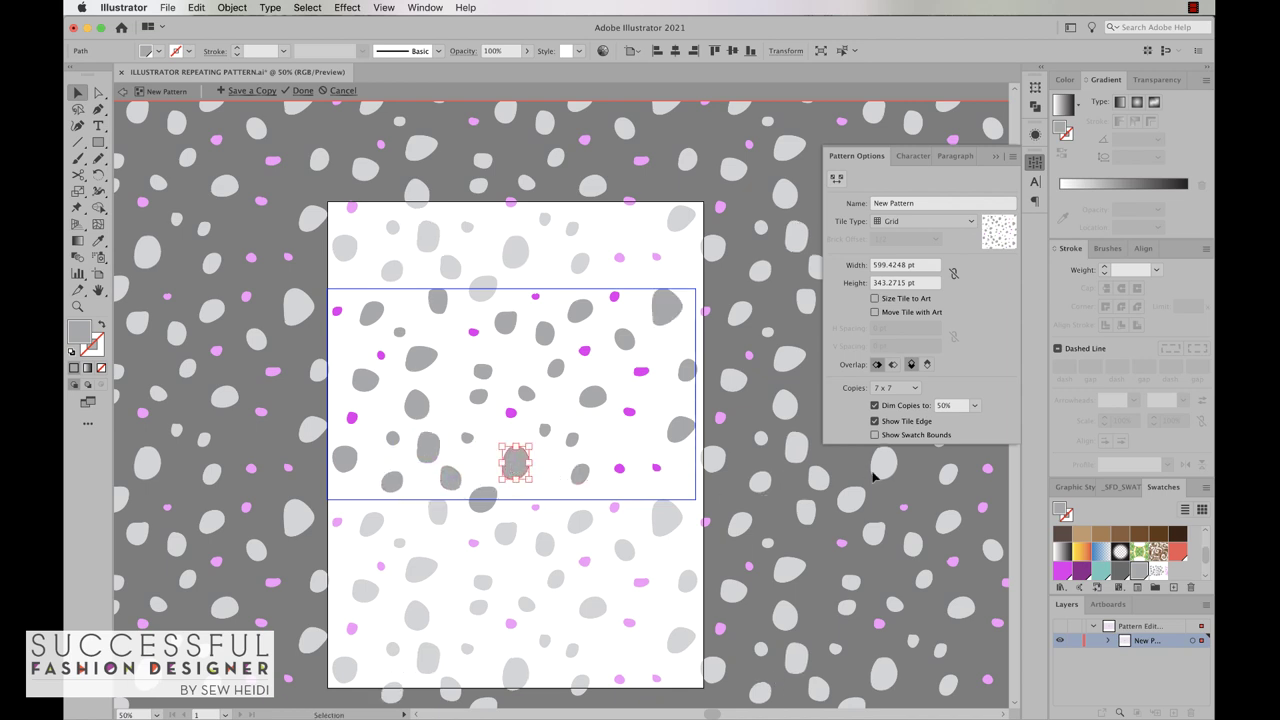
Show copies at full strength and set the tile type to Brick by Row
{"action": "left_click", "coordinate": [875, 405]}
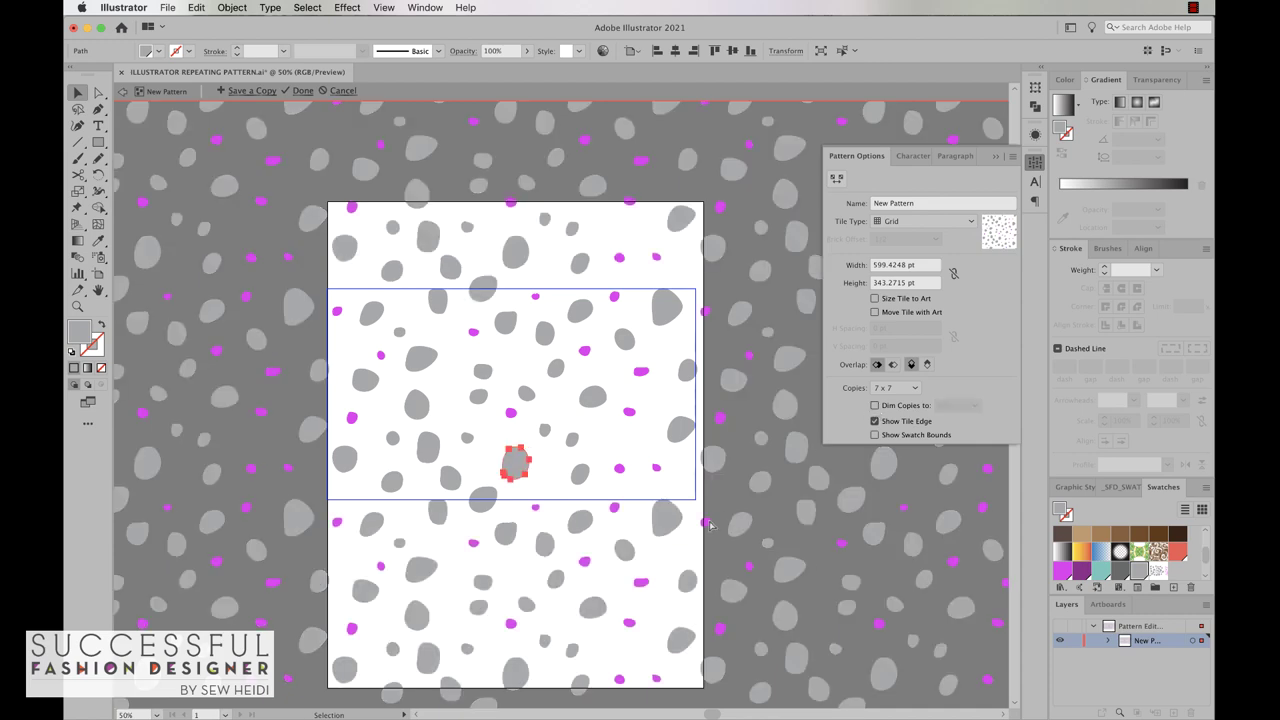
{"action": "key", "text": "super+minus"}
{"action": "key", "text": "super+minus"}
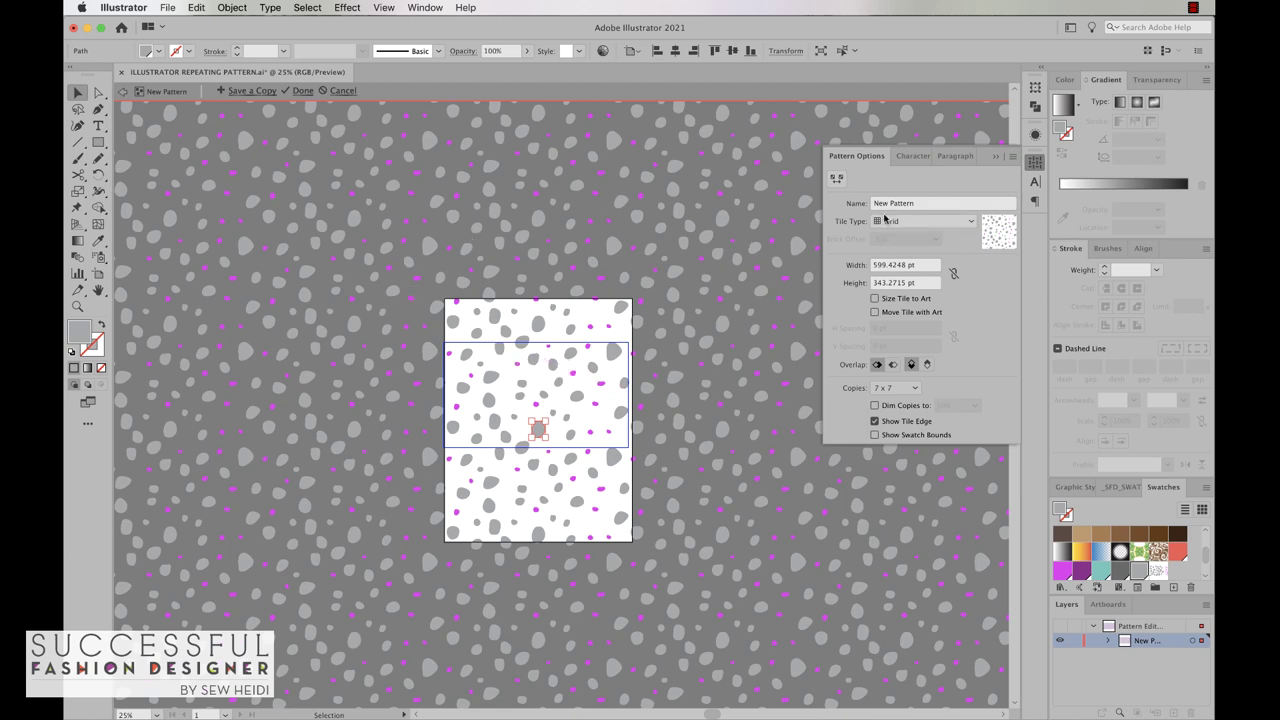
{"action": "left_click", "coordinate": [886, 221]}
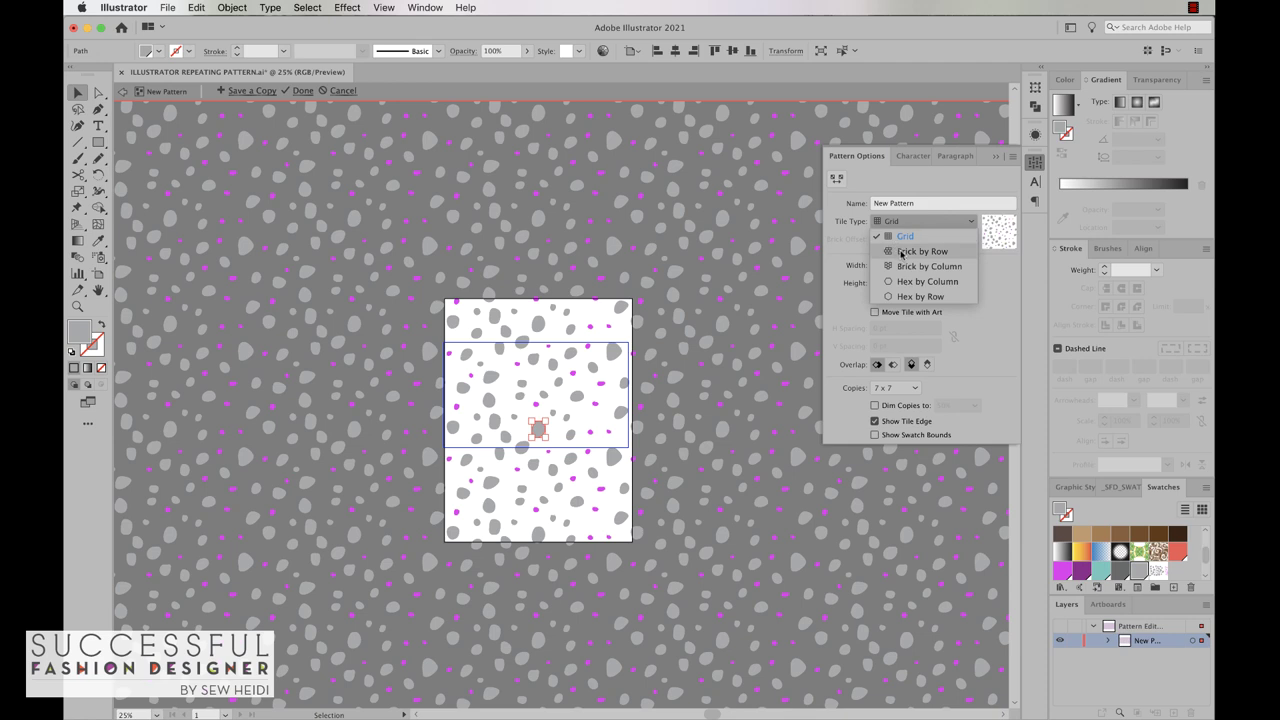
{"action": "left_click", "coordinate": [901, 252]}
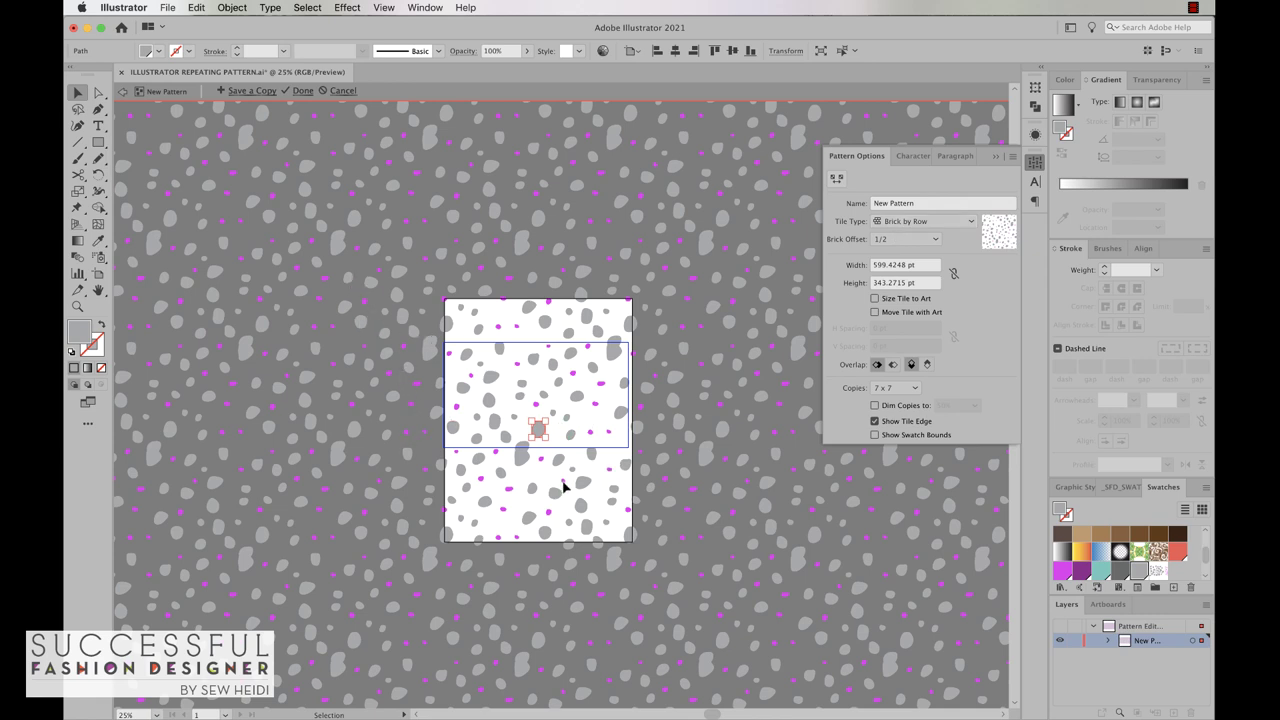
Finish the pattern with Done to save it as a swatch
{"action": "key", "text": "a"}
{"action": "key", "text": "v"}
{"action": "left_click", "coordinate": [597, 418]}
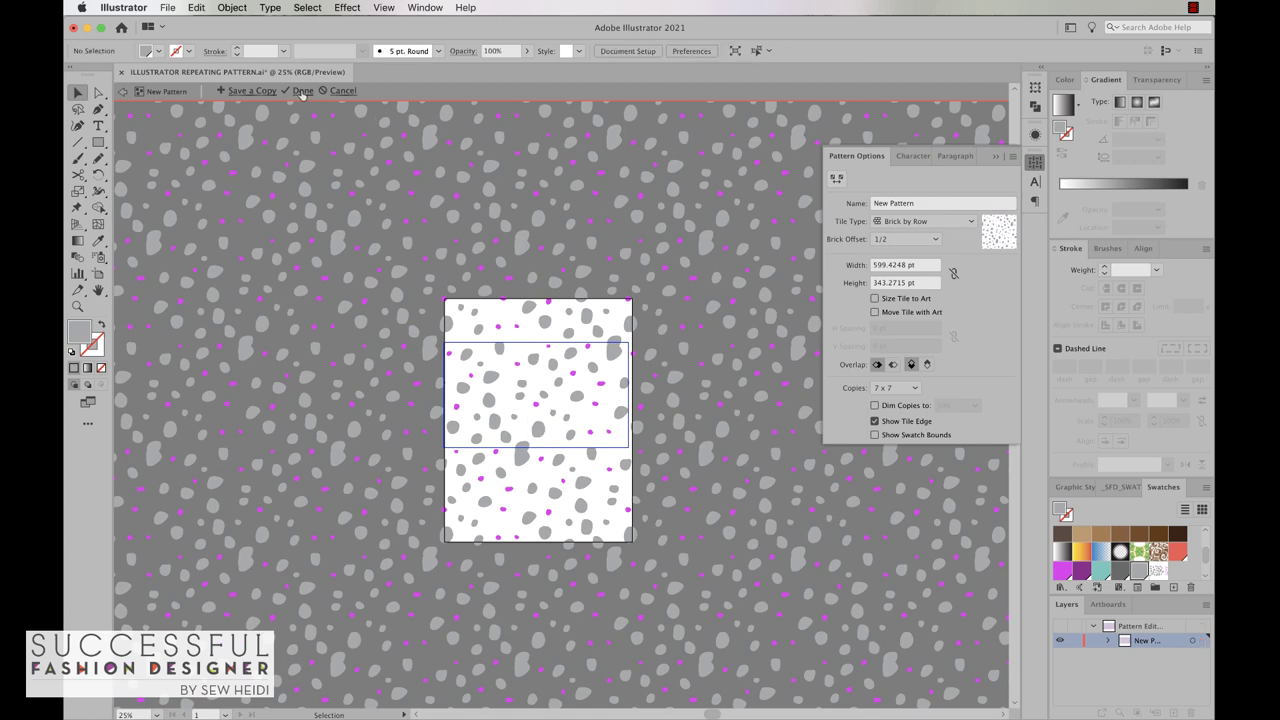
{"action": "left_click", "coordinate": [302, 91]}
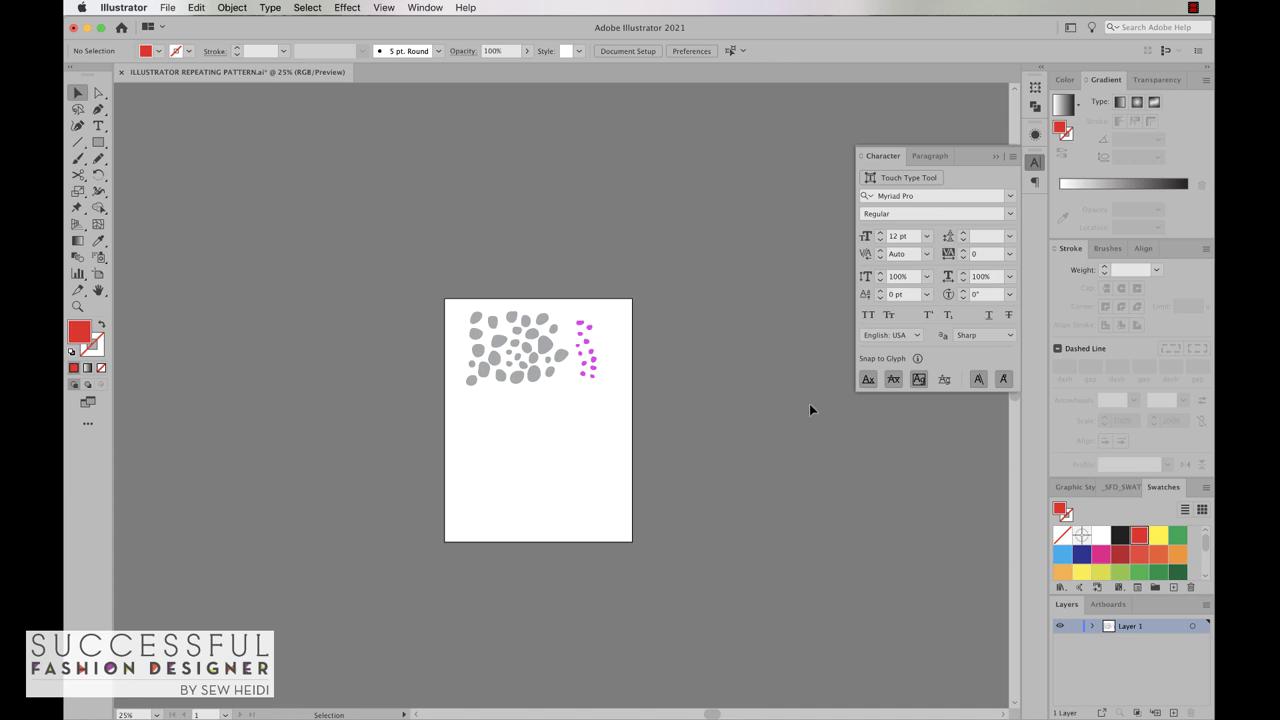
{"action": "scroll", "coordinate": [1120, 550], "scroll_direction": "down", "scroll_amount": 5}
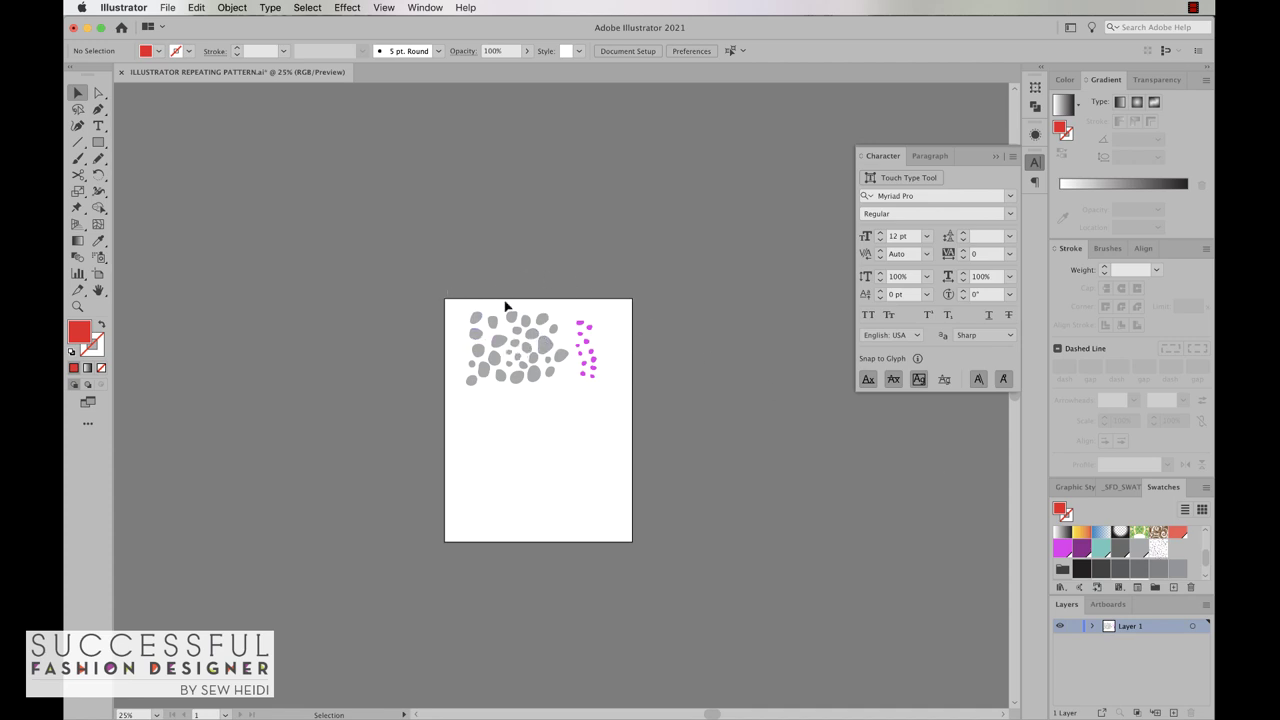
Move the spot artwork off the artboard to the left
{"action": "left_click_drag", "start_coordinate": [543, 325], "coordinate": [623, 391]}
{"action": "left_click_drag", "start_coordinate": [551, 349], "coordinate": [340, 323]}
{"action": "left_click", "coordinate": [494, 426]}
{"action": "key", "text": "super+equal"}
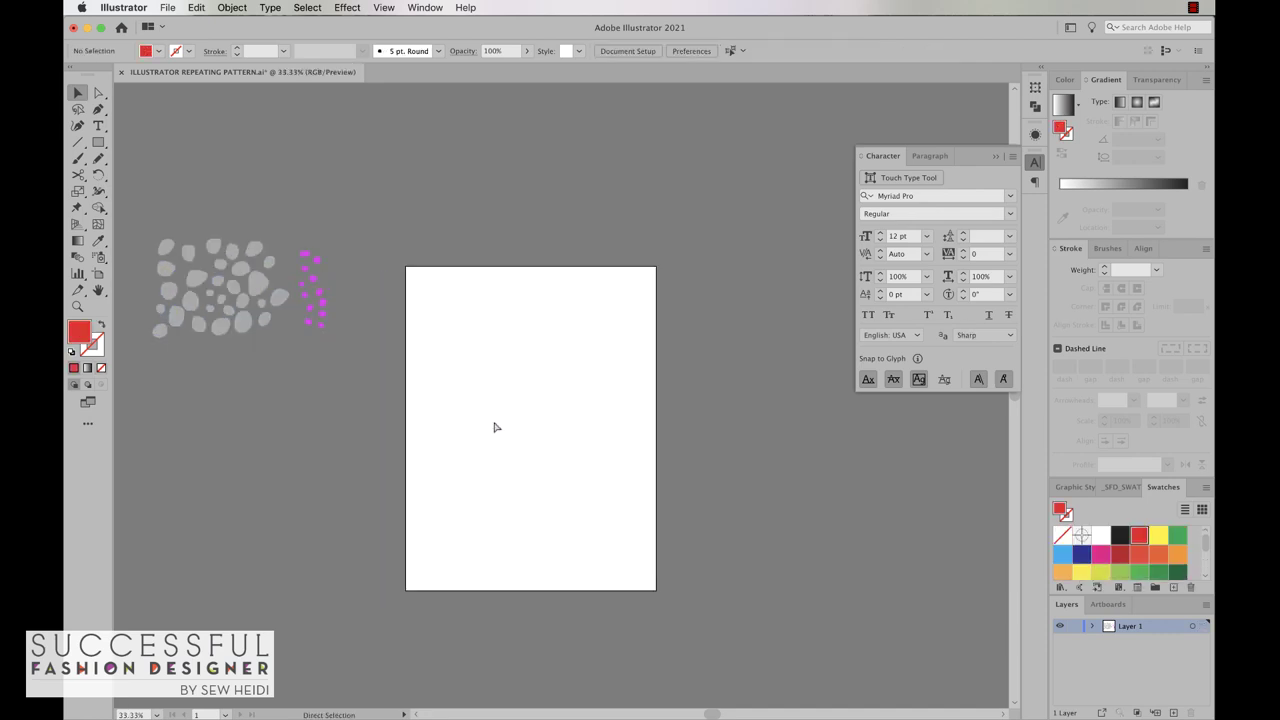
{"action": "key", "text": "super+equal"}
Draw a rectangle over the artboard and fill it with the new spot pattern swatch
{"action": "key", "text": "m"}
{"action": "mouse_move", "coordinate": [337, 221]}
{"action": "left_mouse_down"}
{"action": "mouse_move", "coordinate": [440, 301]}
{"action": "mouse_move", "coordinate": [680, 636]}
{"action": "mouse_move", "coordinate": [693, 675]}
{"action": "left_mouse_up"}
{"action": "scroll", "coordinate": [1137, 551], "scroll_direction": "down", "scroll_amount": 5}
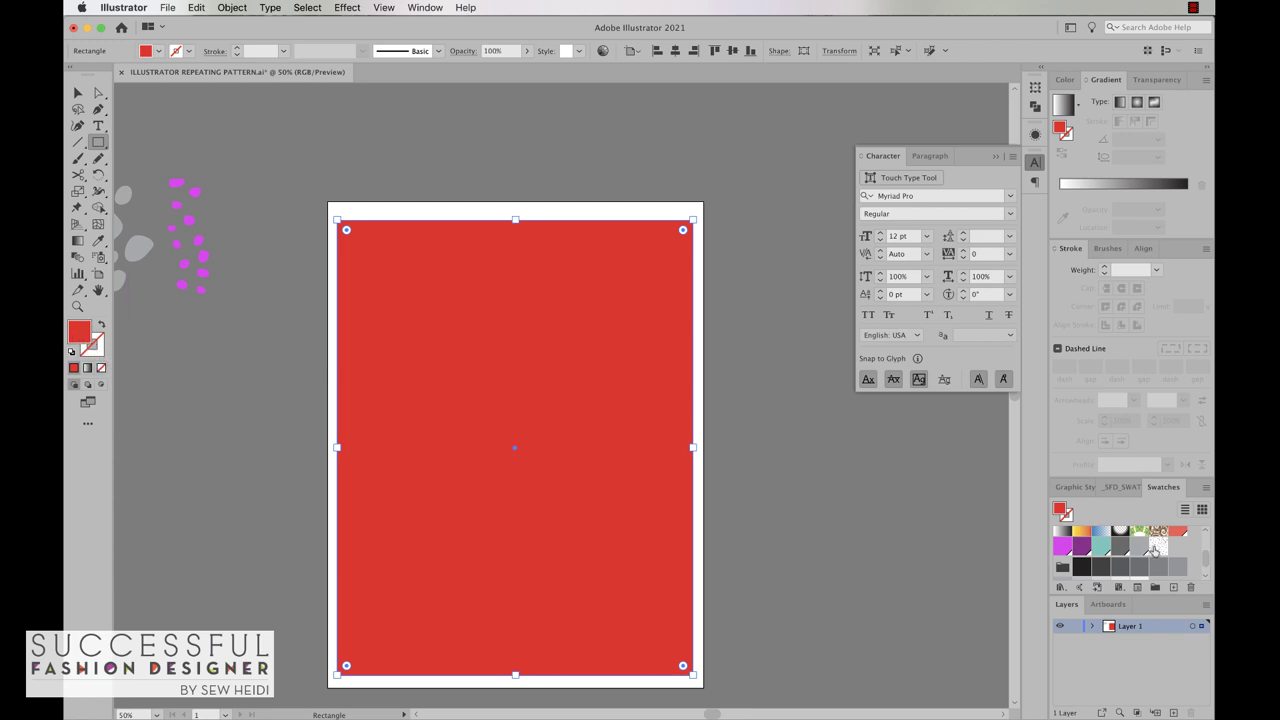
{"action": "left_click", "coordinate": [1156, 547]}
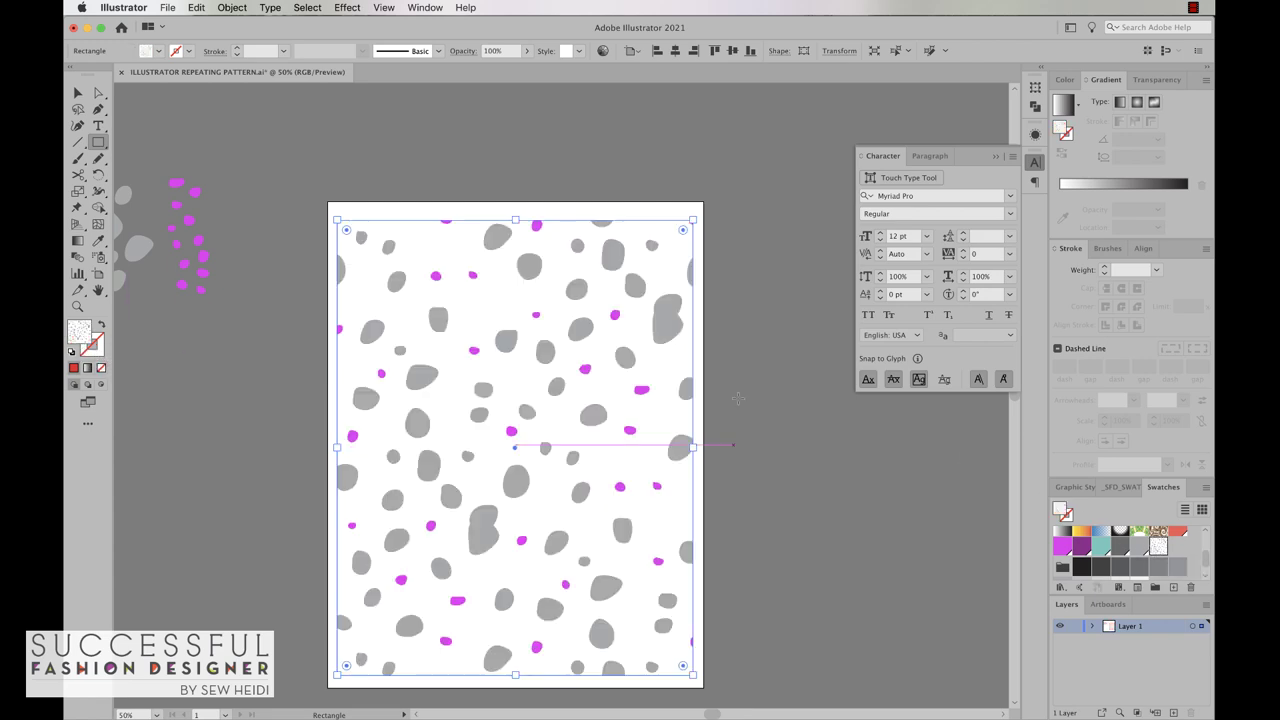
Reposition the pattern-filled rectangle so it covers the whole artboard
{"action": "key", "text": "super+shift+a"}
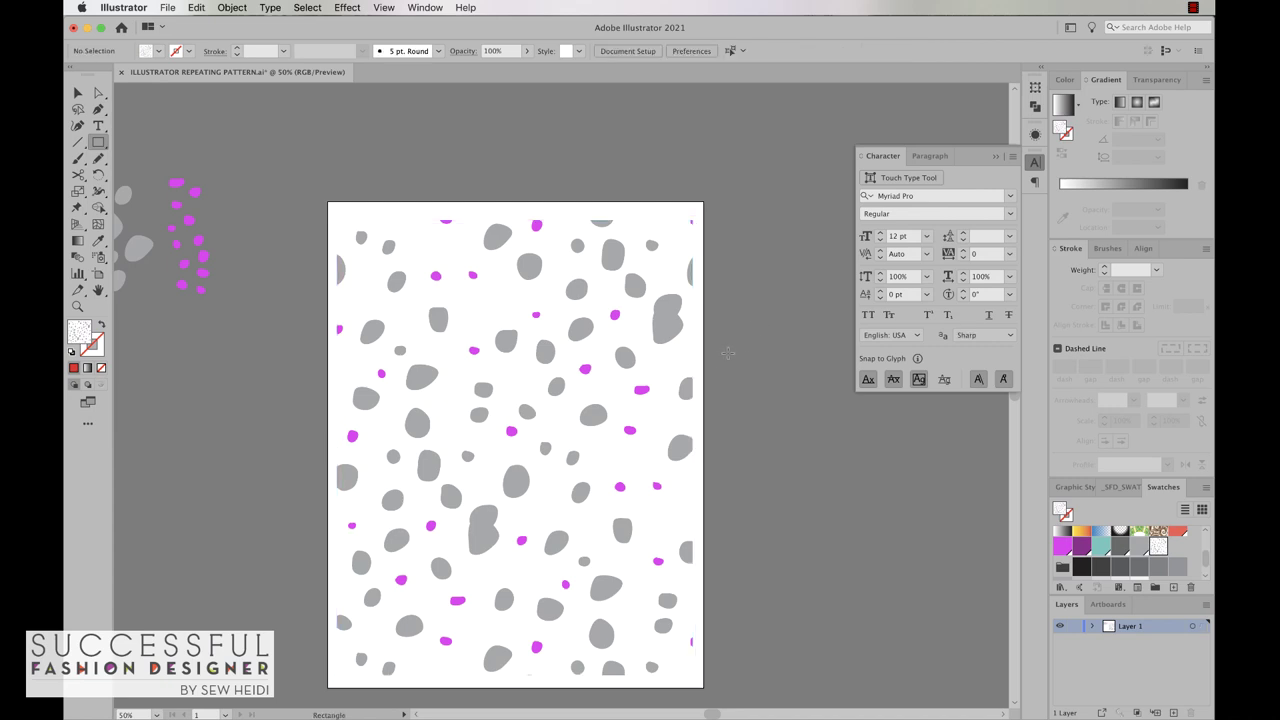
{"action": "key", "text": "v"}
{"action": "left_click_drag", "start_coordinate": [548, 358], "coordinate": [465, 367]}
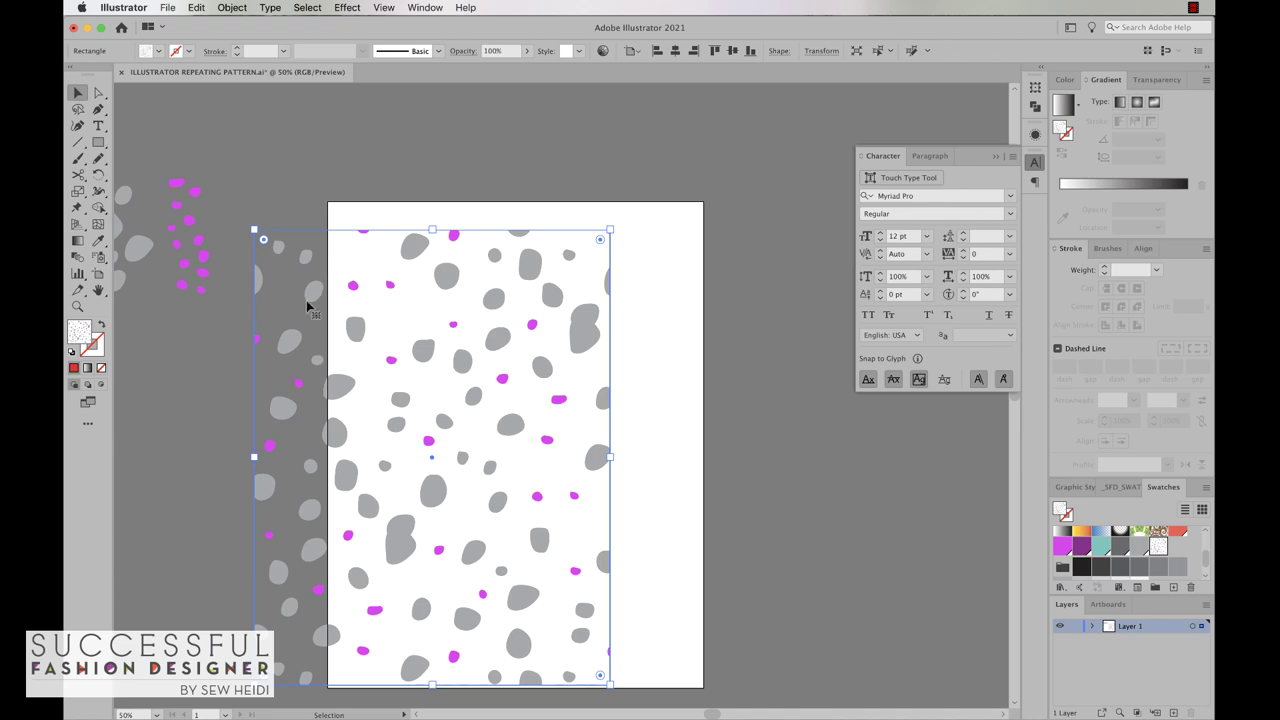
{"action": "left_click_drag", "start_coordinate": [352, 329], "coordinate": [437, 308]}
{"action": "left_click", "coordinate": [744, 510]}
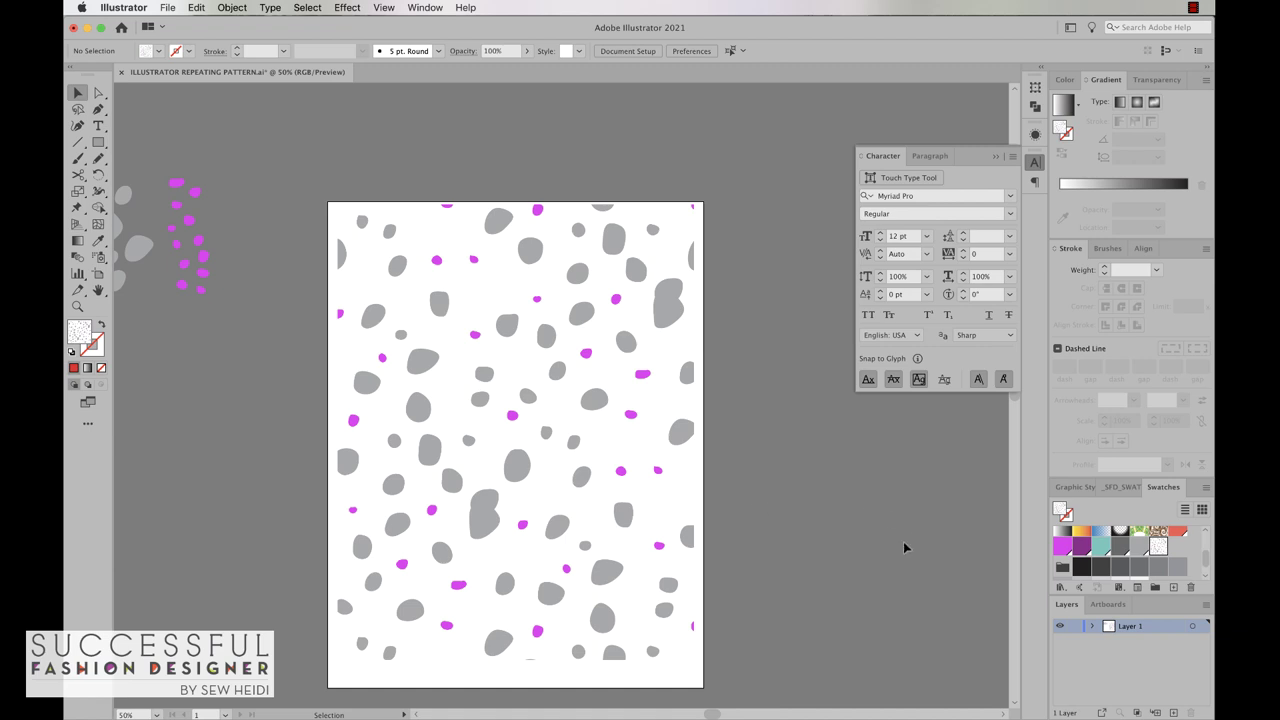
Reopen the spot pattern and draw a dark grey rectangle over the tile
{"action": "double_click", "coordinate": [1157, 546]}
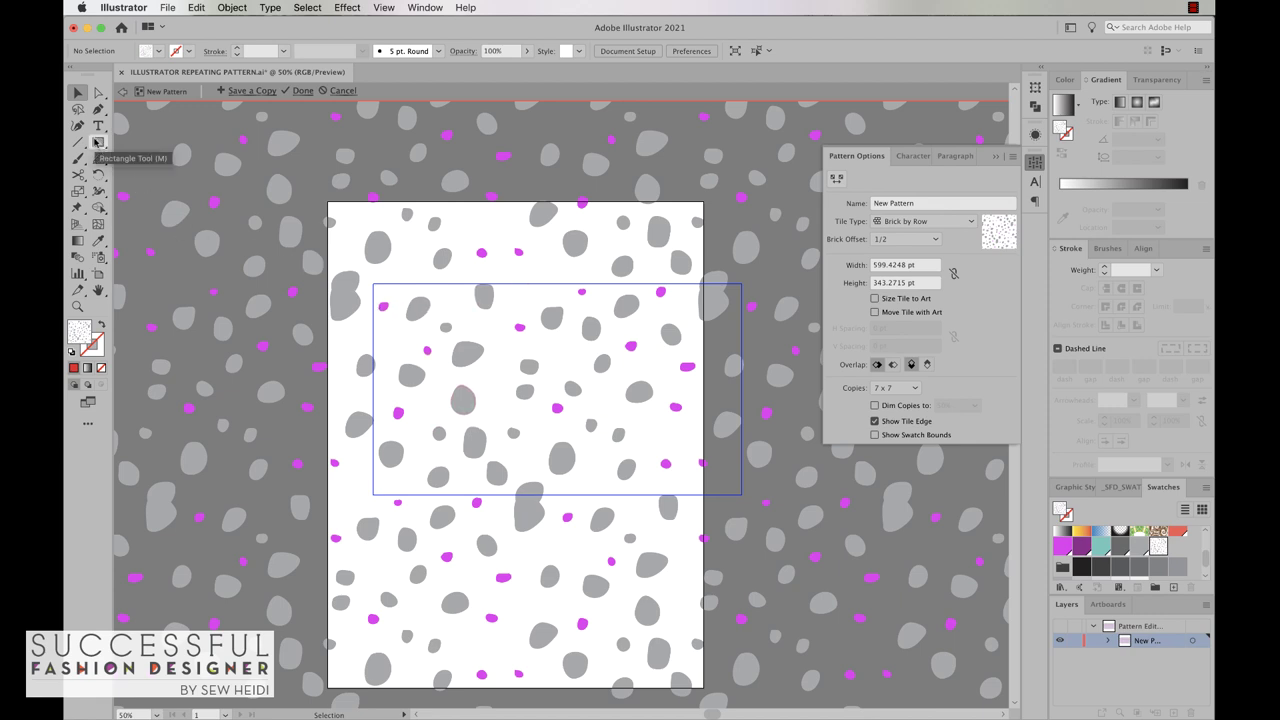
{"action": "left_click", "coordinate": [97, 143]}
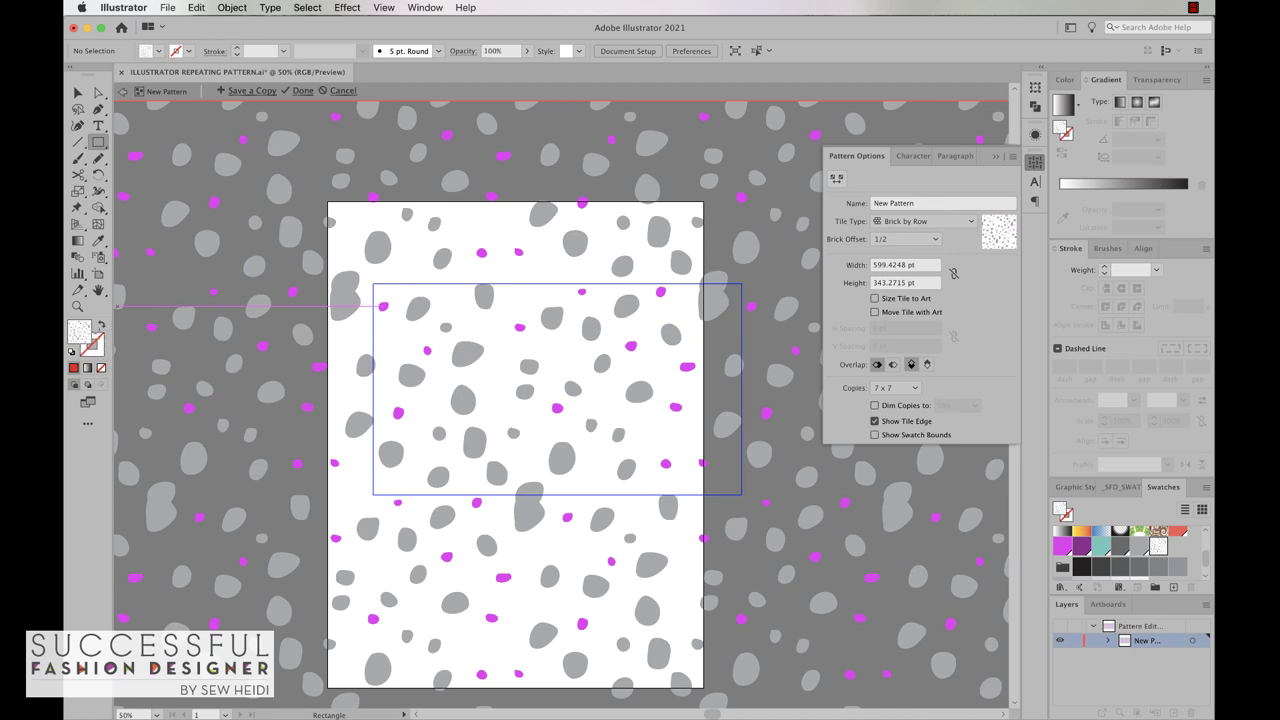
{"action": "left_click", "coordinate": [1119, 547]}
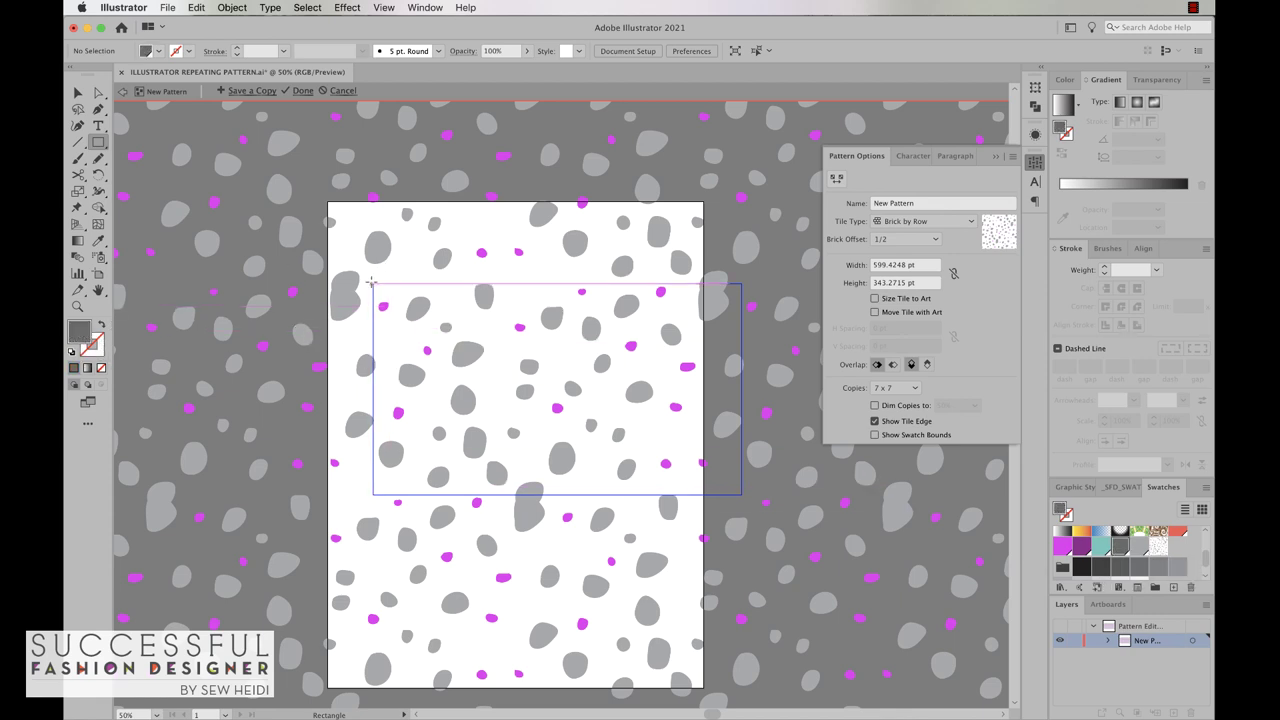
{"action": "left_click_drag", "start_coordinate": [373, 285], "coordinate": [743, 494]}
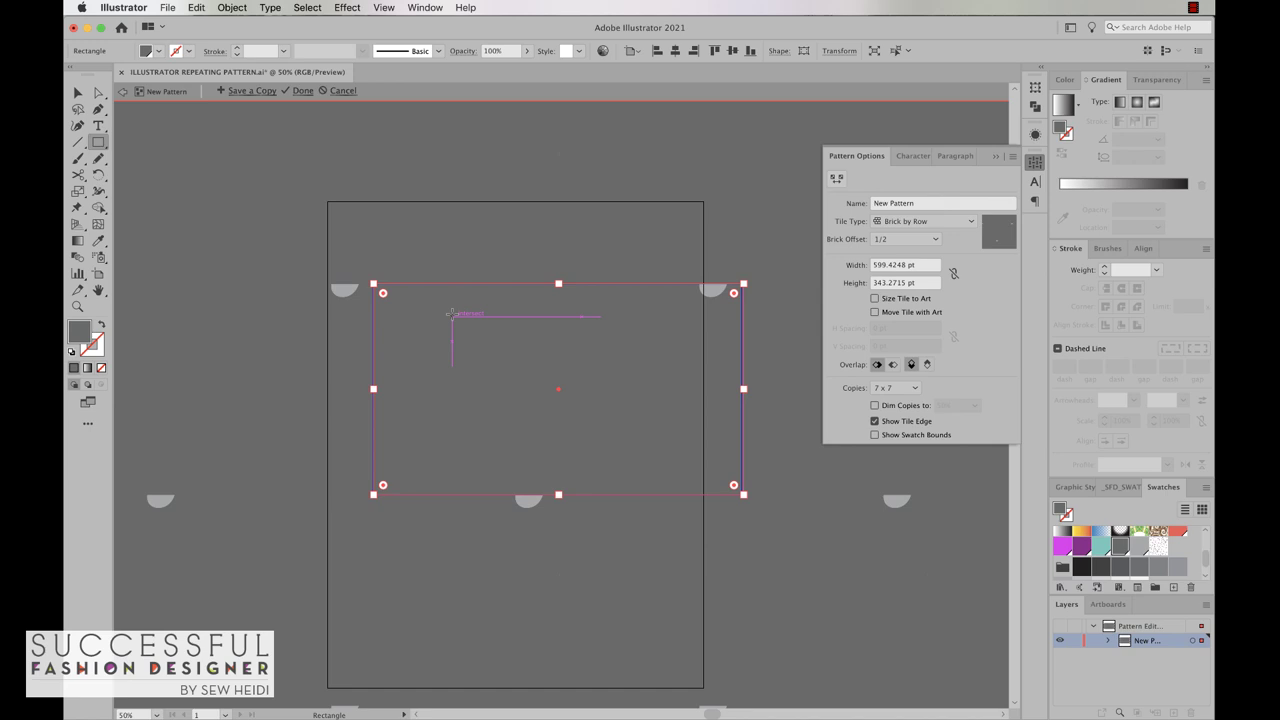
{"action": "key", "text": "v"}
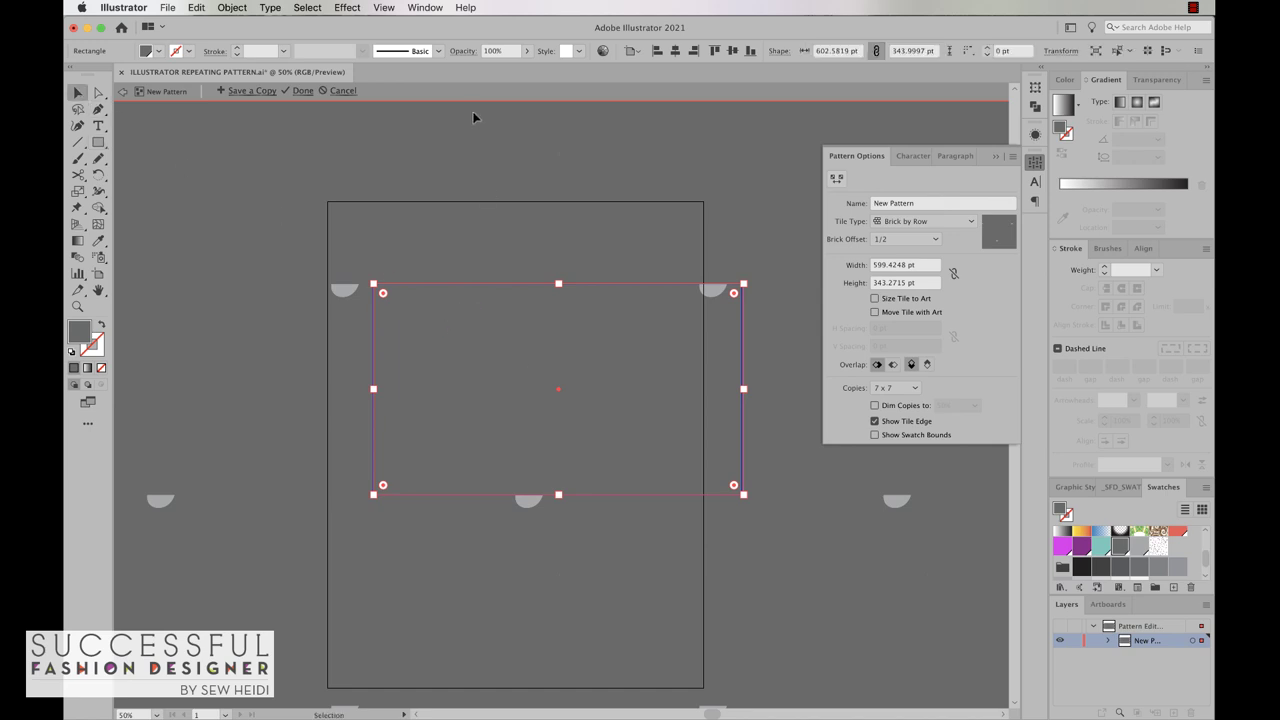
Send the grey rectangle to the back behind the spots with Object > Arrange
{"action": "left_click", "coordinate": [242, 7]}
{"action": "mouse_move", "coordinate": [241, 40]}
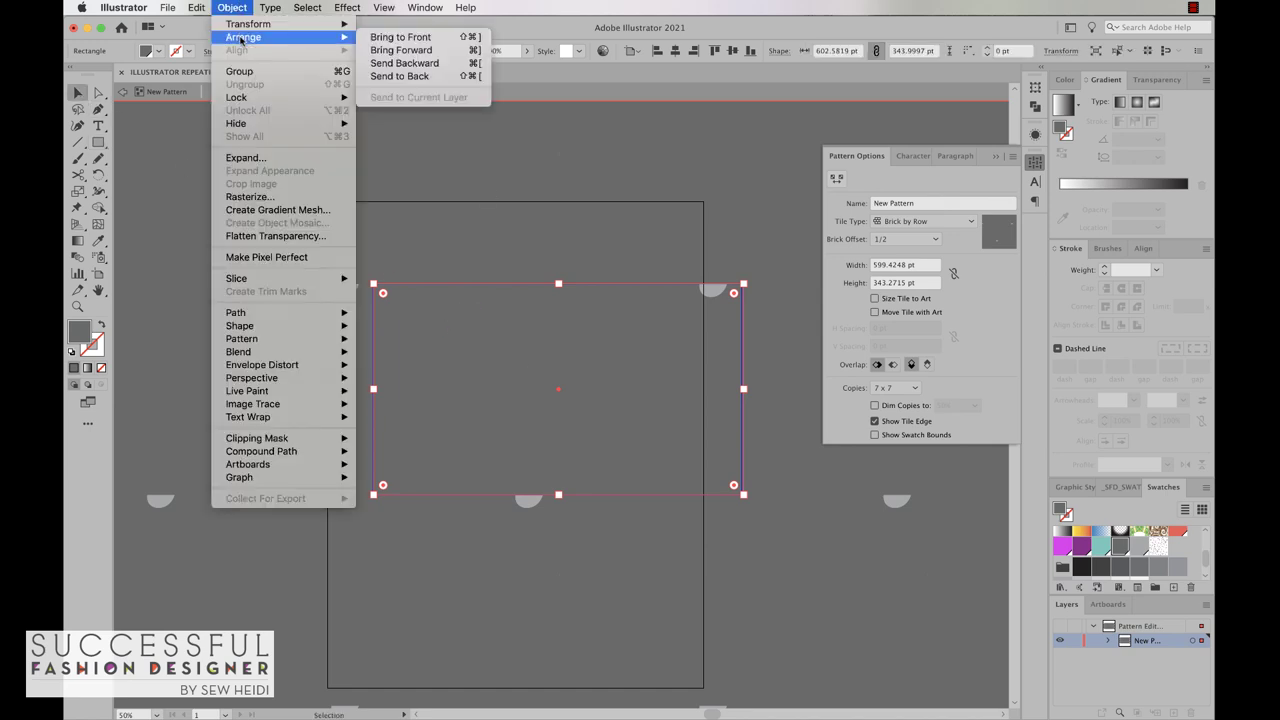
{"action": "left_click", "coordinate": [381, 76]}
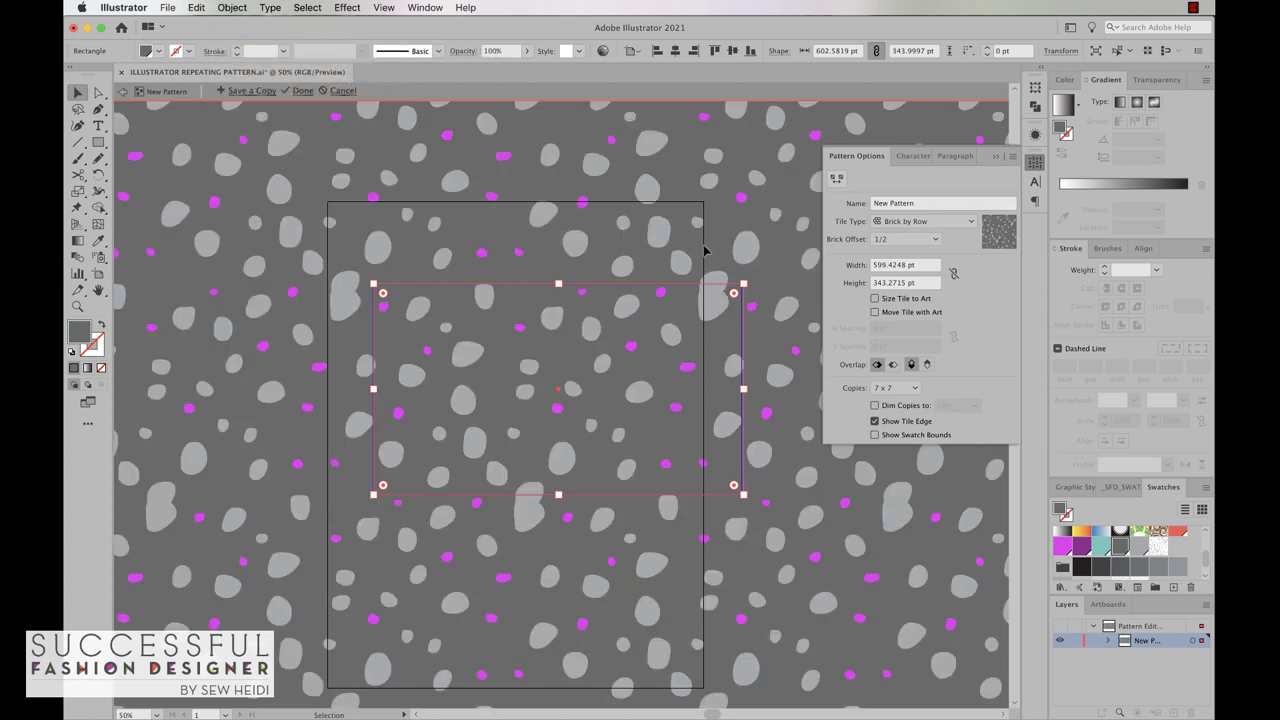
Nudge the pattern artwork slightly up and right with the arrow keys
{"action": "left_click_drag", "start_coordinate": [672, 317], "coordinate": [674, 320]}
{"action": "key", "text": "Down"}
{"action": "key", "text": "Down"}
{"action": "key", "text": "Down"}
{"action": "key", "text": "Down"}
{"action": "key", "text": "Down"}
{"action": "key", "text": "Down"}
{"action": "key", "text": "Down"}
{"action": "key", "text": "Down"}
{"action": "key", "text": "Down"}
{"action": "key", "text": "Down"}
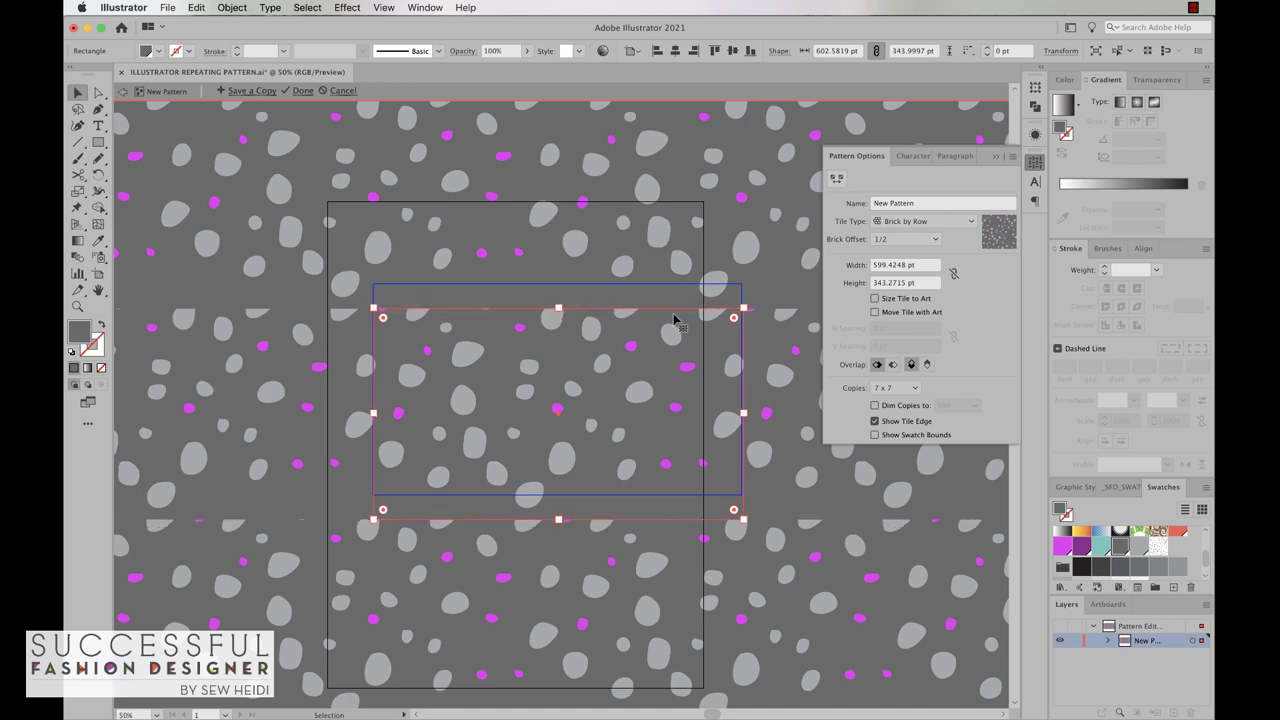
{"action": "key", "text": "Up"}
{"action": "key", "text": "Up"}
{"action": "key", "text": "Up"}
{"action": "key", "text": "Up"}
{"action": "key", "text": "Up"}
{"action": "key", "text": "Up"}
{"action": "key", "text": "Up"}
{"action": "key", "text": "Up"}
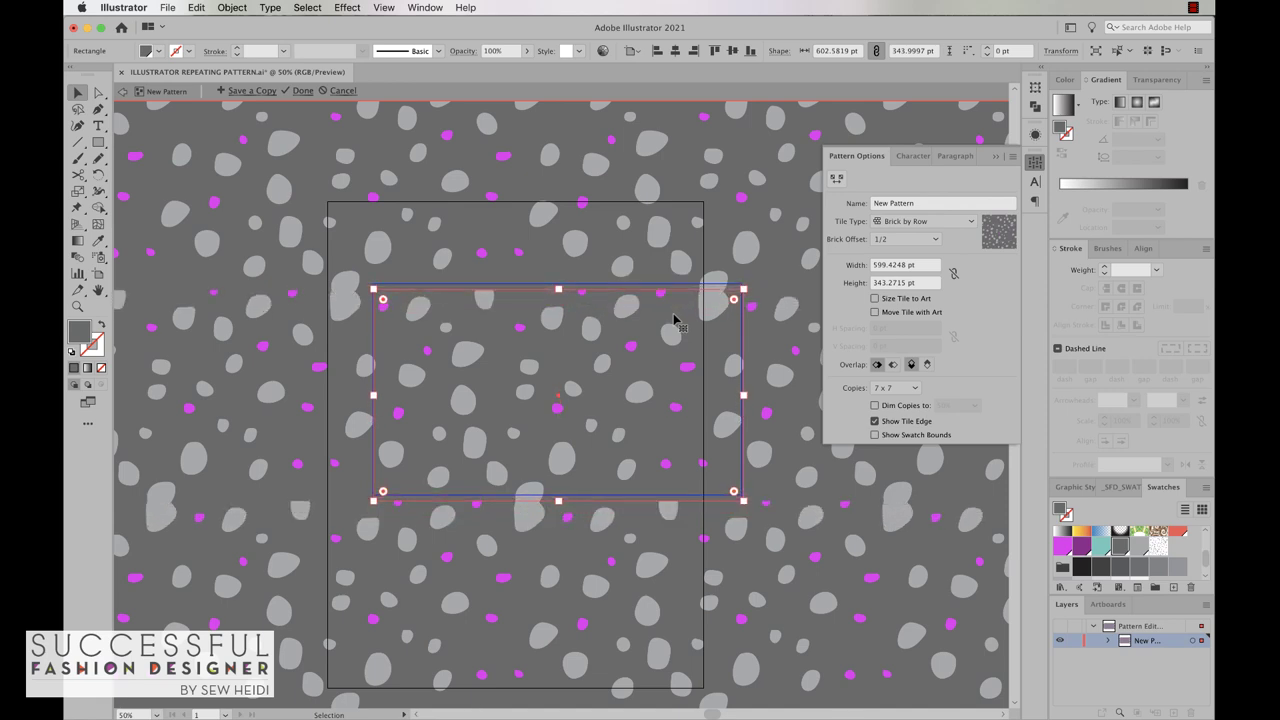
{"action": "key", "text": "Up"}
{"action": "key", "text": "Up"}
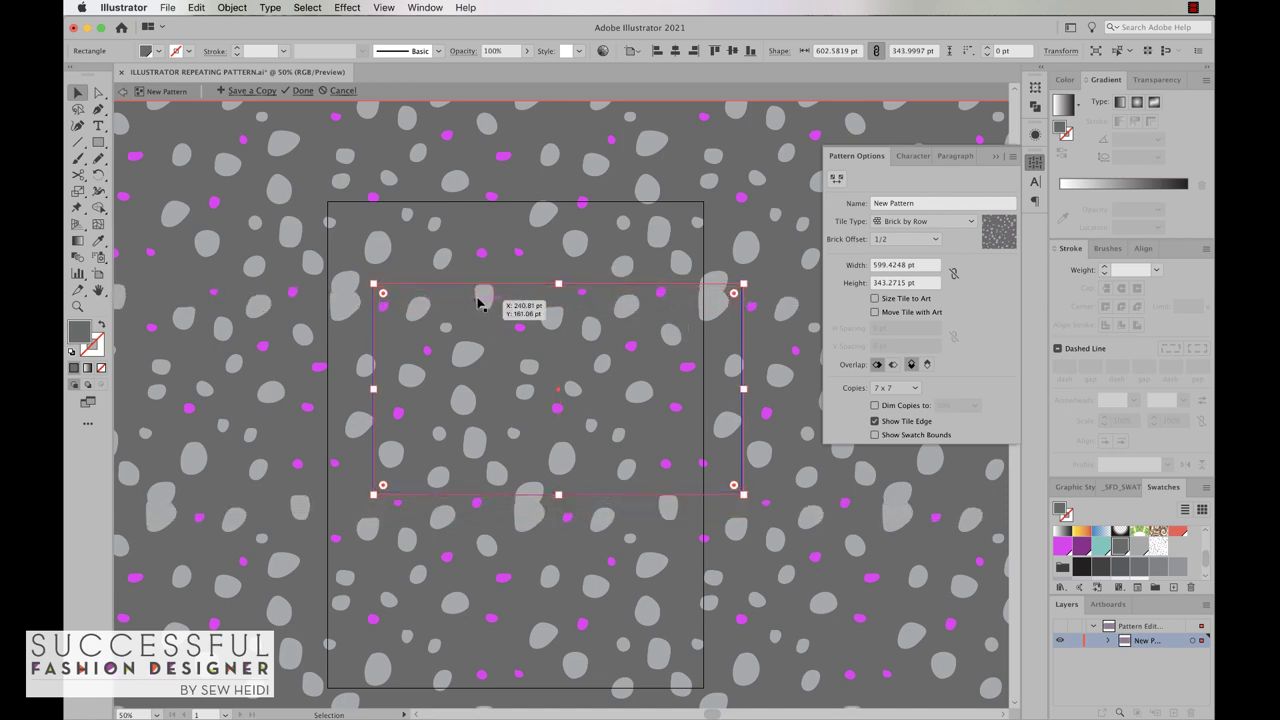
{"action": "key", "text": "Right"}
{"action": "key", "text": "Right"}
{"action": "key", "text": "Right"}
{"action": "key", "text": "Right"}
{"action": "key", "text": "Right"}
{"action": "key", "text": "Right"}
{"action": "key", "text": "Right"}
{"action": "key", "text": "Right"}
{"action": "key", "text": "Right"}
{"action": "key", "text": "Right"}
{"action": "key", "text": "Right"}
{"action": "key", "text": "Right"}
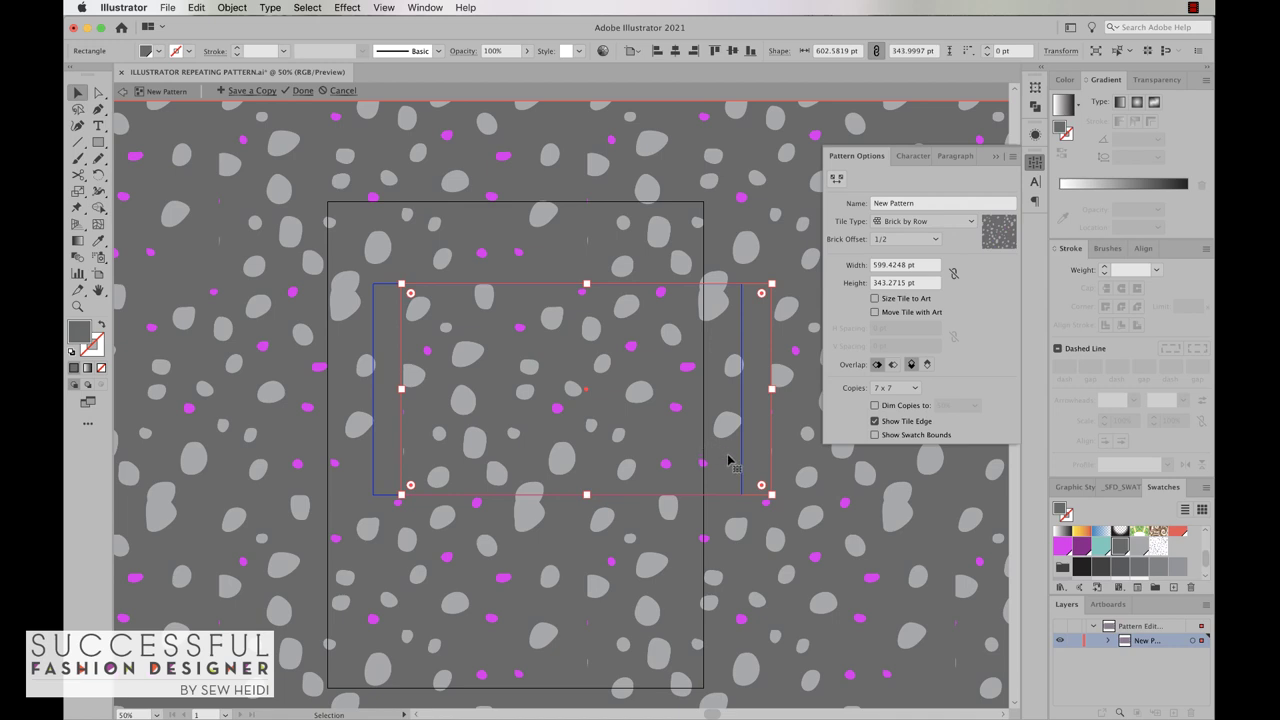
Drag the spot artwork up-left in the tile and set Overlap to Top in Front
{"action": "left_click_drag", "start_coordinate": [733, 466], "coordinate": [677, 444]}
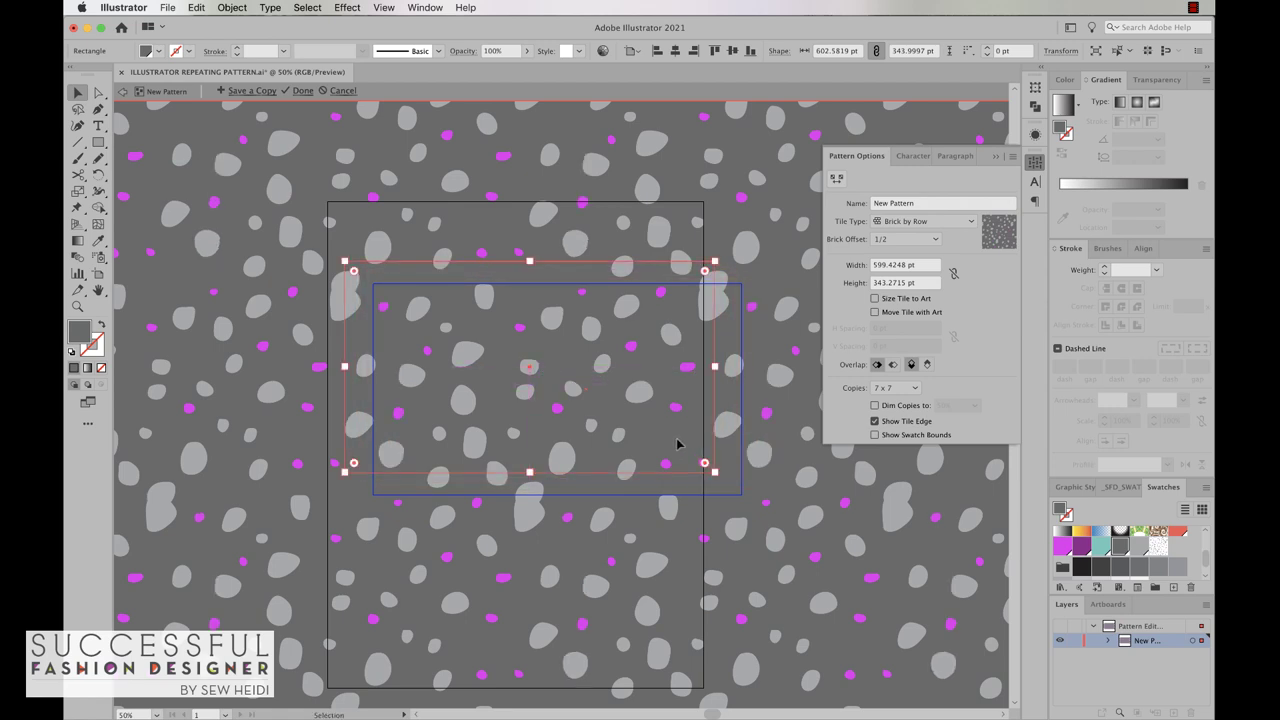
{"action": "left_click", "coordinate": [910, 366]}
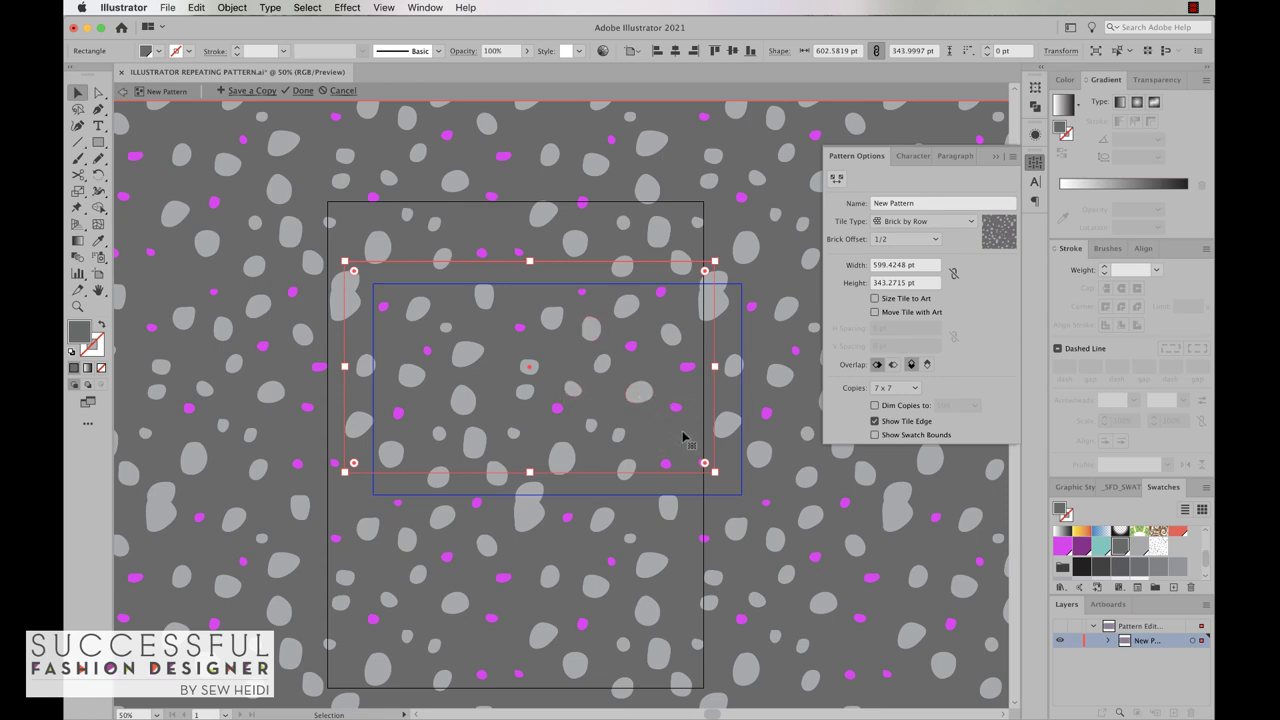
{"action": "mouse_move", "coordinate": [683, 440]}
{"action": "left_mouse_down"}
{"action": "mouse_move", "coordinate": [491, 349]}
{"action": "mouse_move", "coordinate": [551, 346]}
{"action": "mouse_move", "coordinate": [631, 400]}
{"action": "mouse_move", "coordinate": [606, 404]}
{"action": "mouse_move", "coordinate": [691, 437]}
{"action": "mouse_move", "coordinate": [523, 346]}
{"action": "mouse_move", "coordinate": [634, 380]}
{"action": "mouse_move", "coordinate": [717, 429]}
{"action": "mouse_move", "coordinate": [664, 442]}
{"action": "left_mouse_up"}
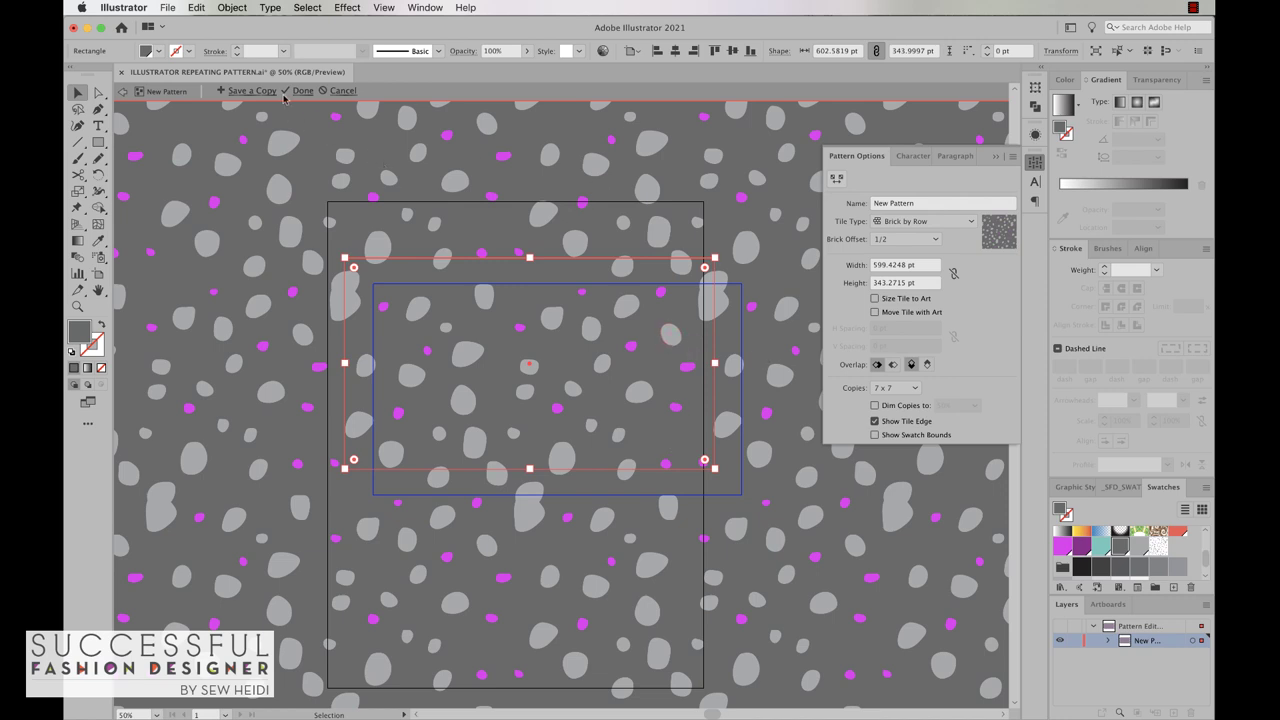
Save the edited cheetah-spot pattern and scroll over to the T-shirt and leggings flats
{"action": "left_click", "coordinate": [301, 91]}
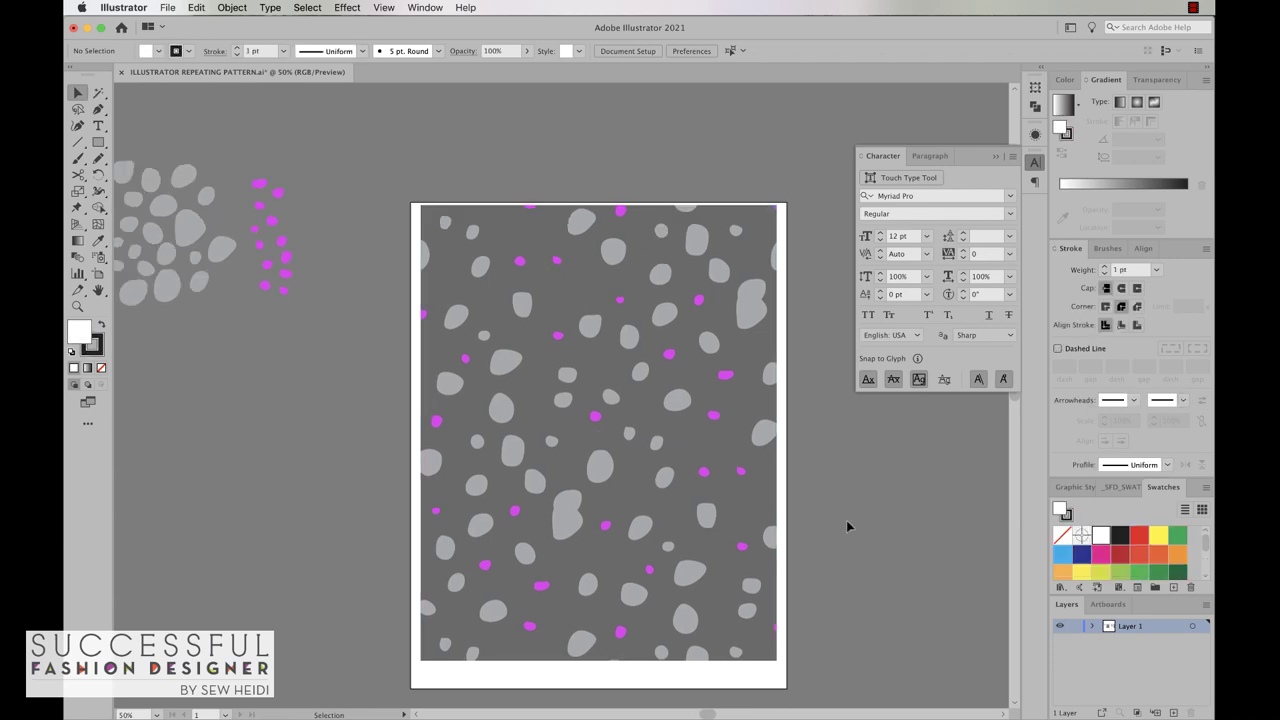
{"action": "scroll", "coordinate": [846, 520], "scroll_direction": "right", "scroll_amount": 15}
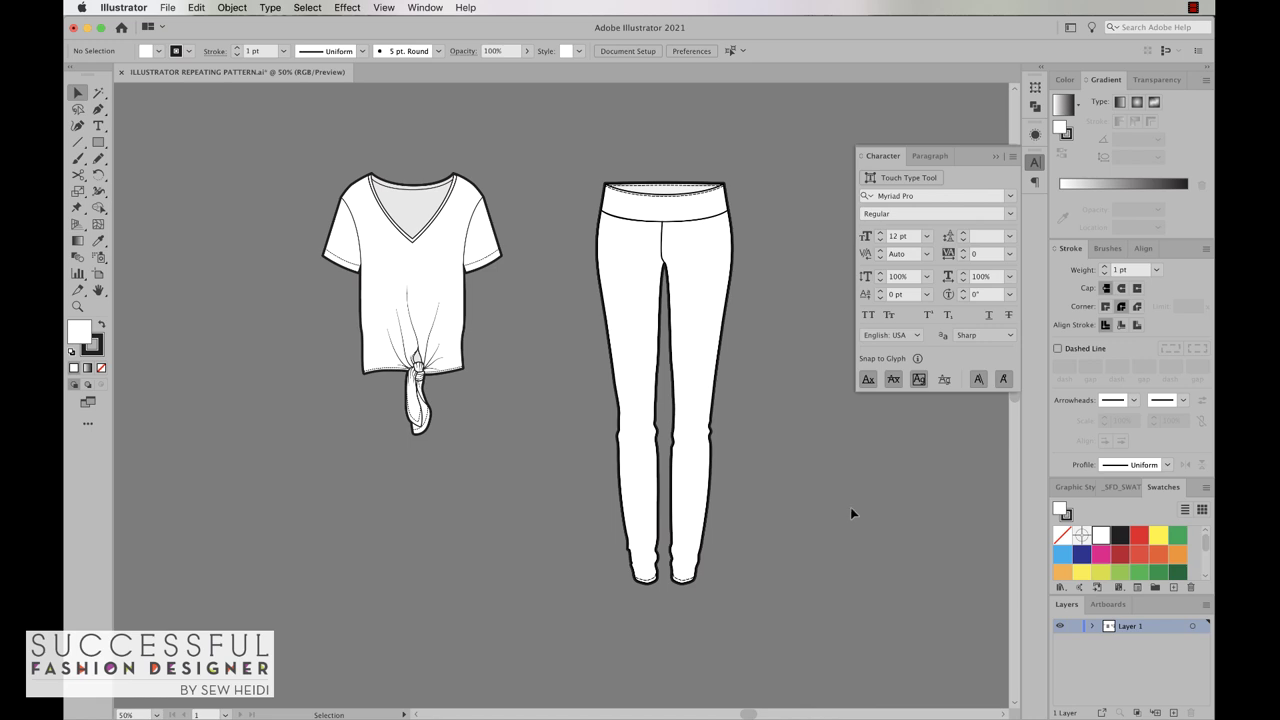
Select a leggings leg and every shape with the same white fill, with Fill active
{"action": "left_click", "coordinate": [98, 93]}
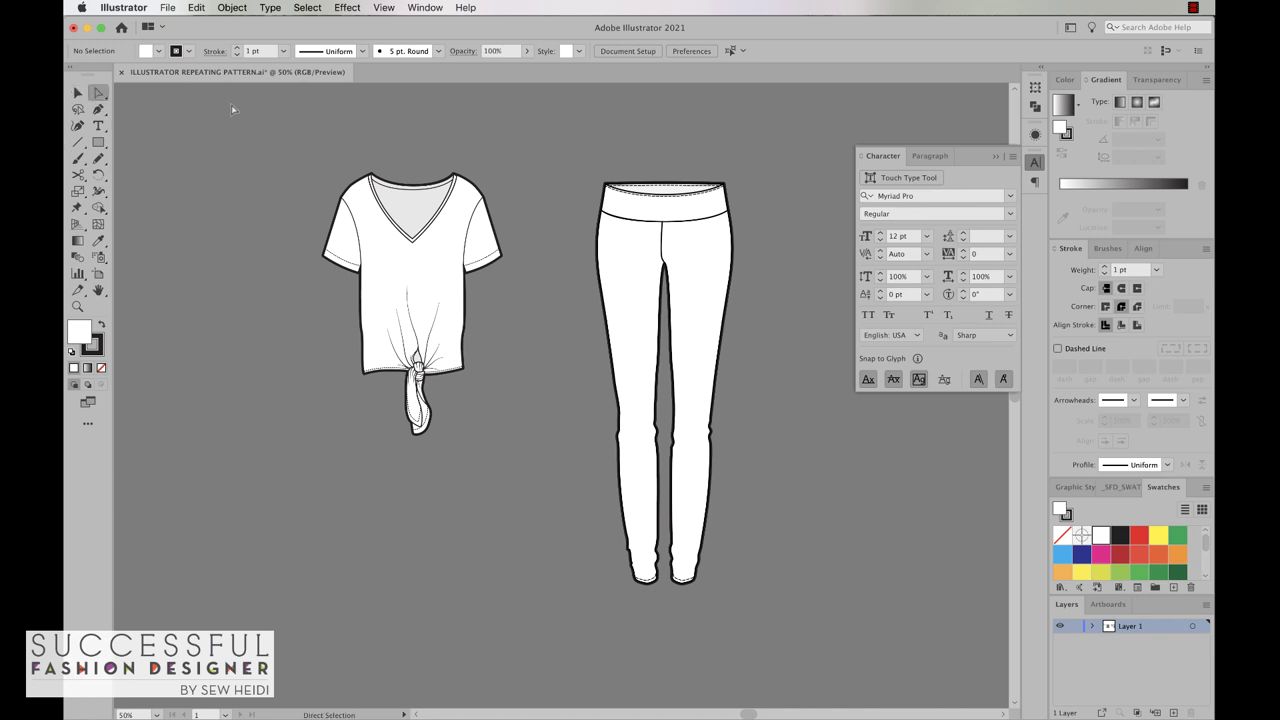
{"action": "left_click", "coordinate": [630, 264]}
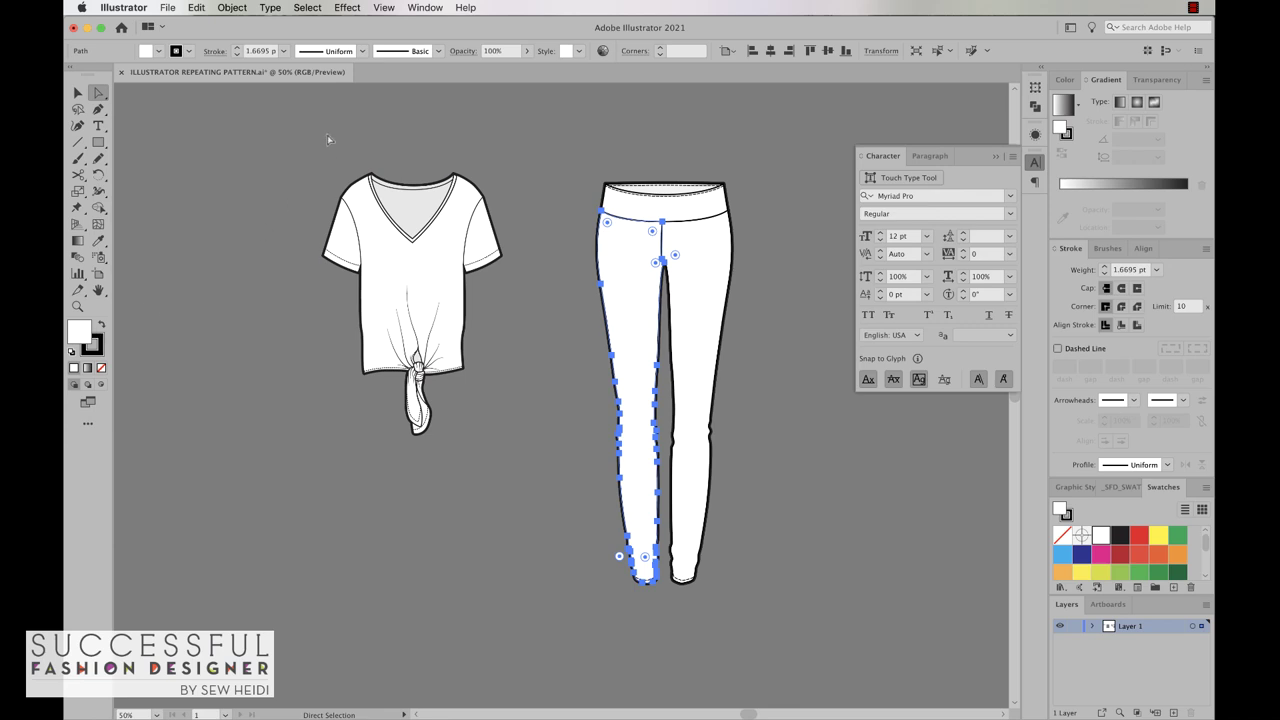
{"action": "left_click", "coordinate": [307, 8]}
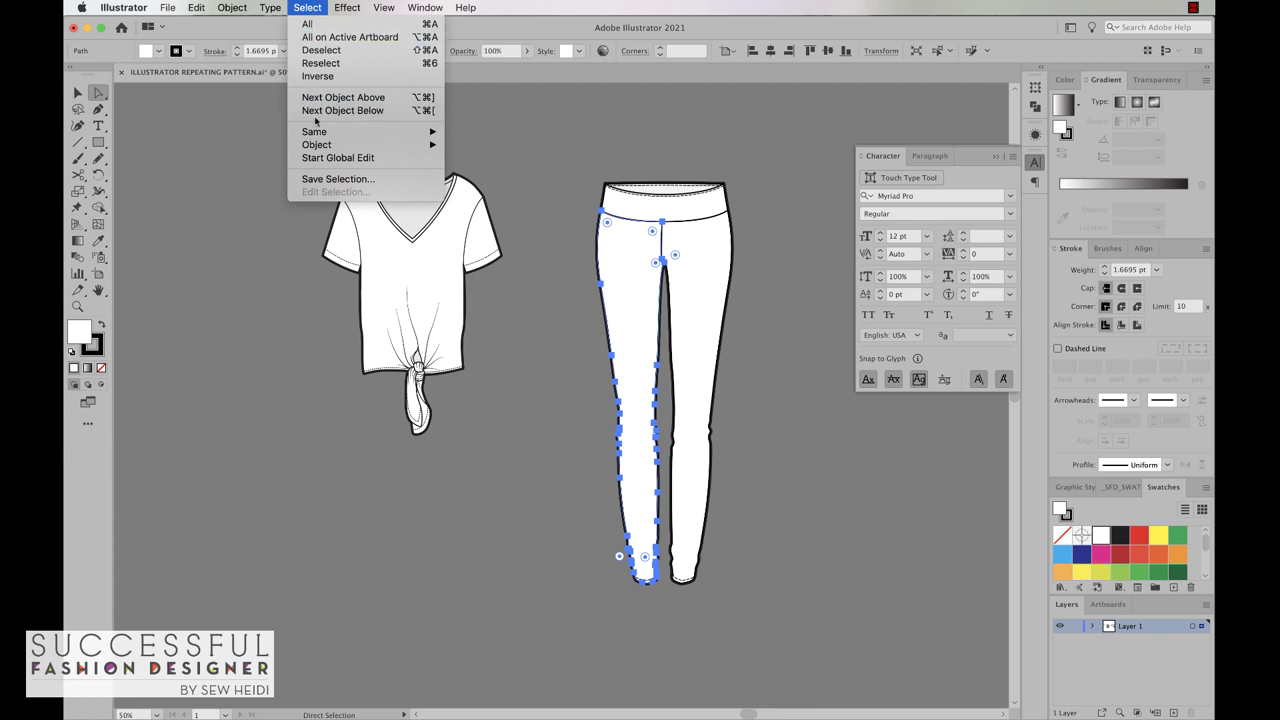
{"action": "mouse_move", "coordinate": [325, 132]}
{"action": "left_click", "coordinate": [476, 185]}
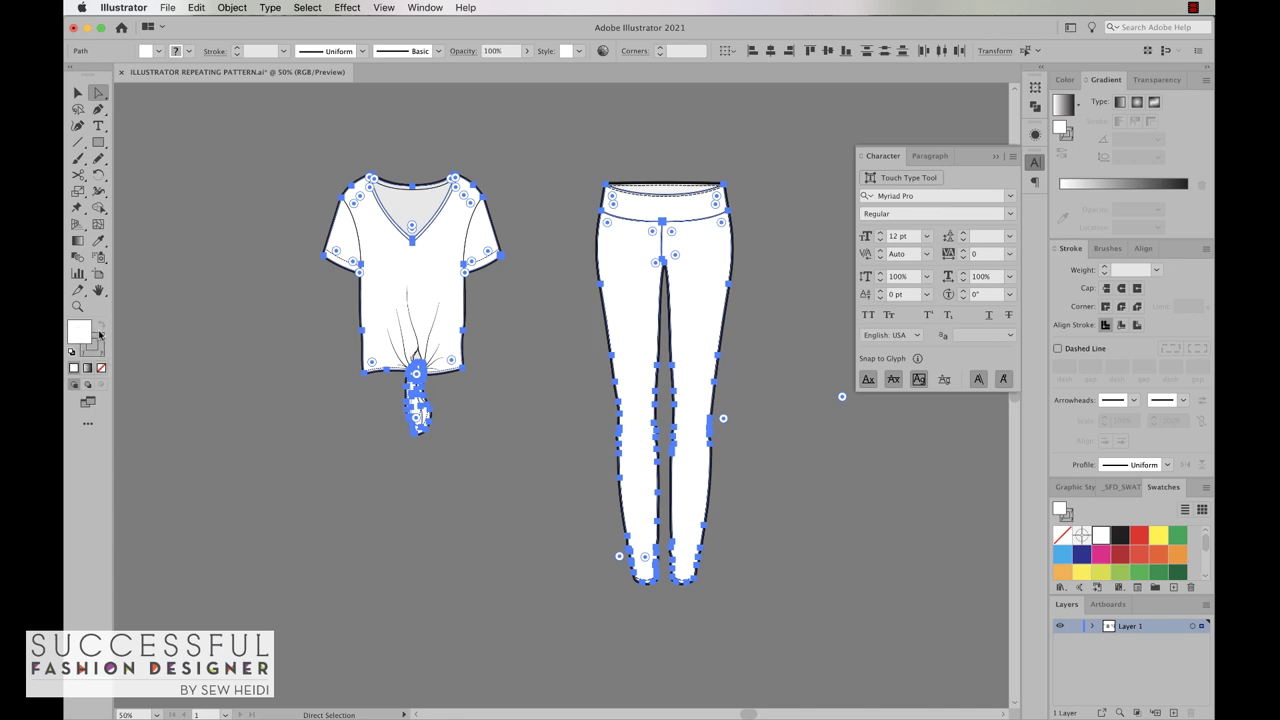
{"action": "left_click", "coordinate": [100, 334]}
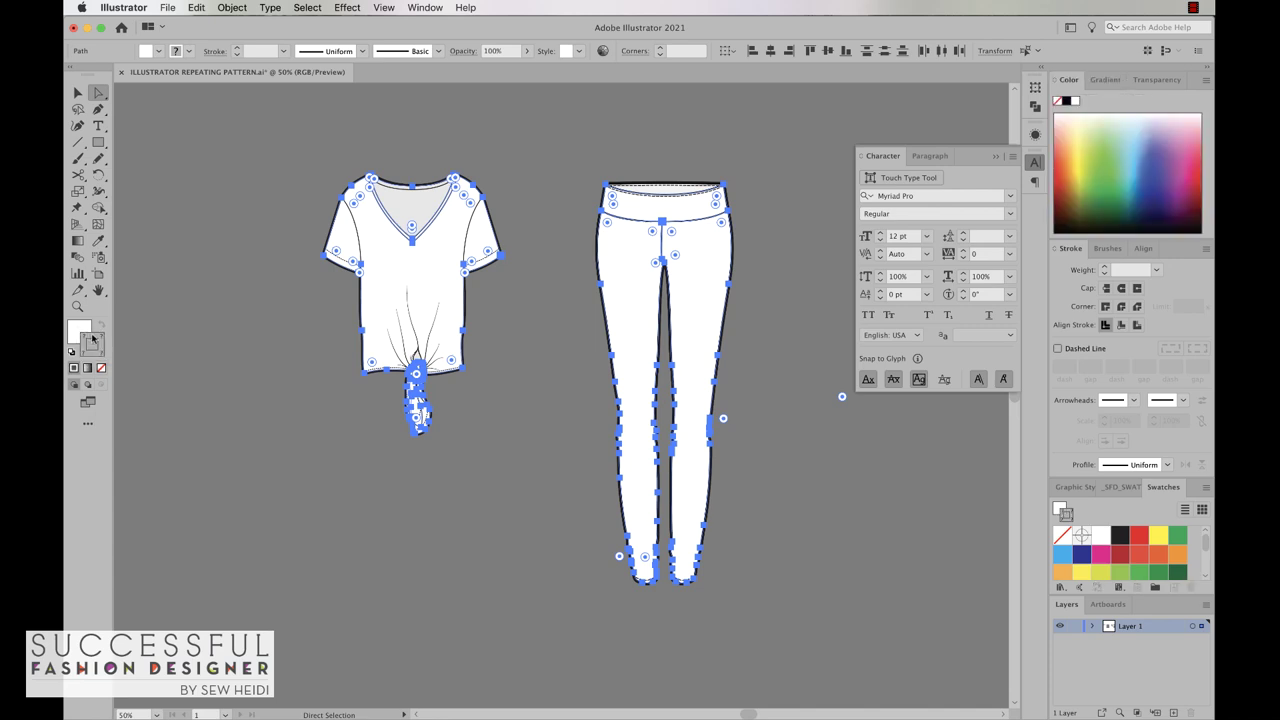
{"action": "left_click", "coordinate": [82, 328]}
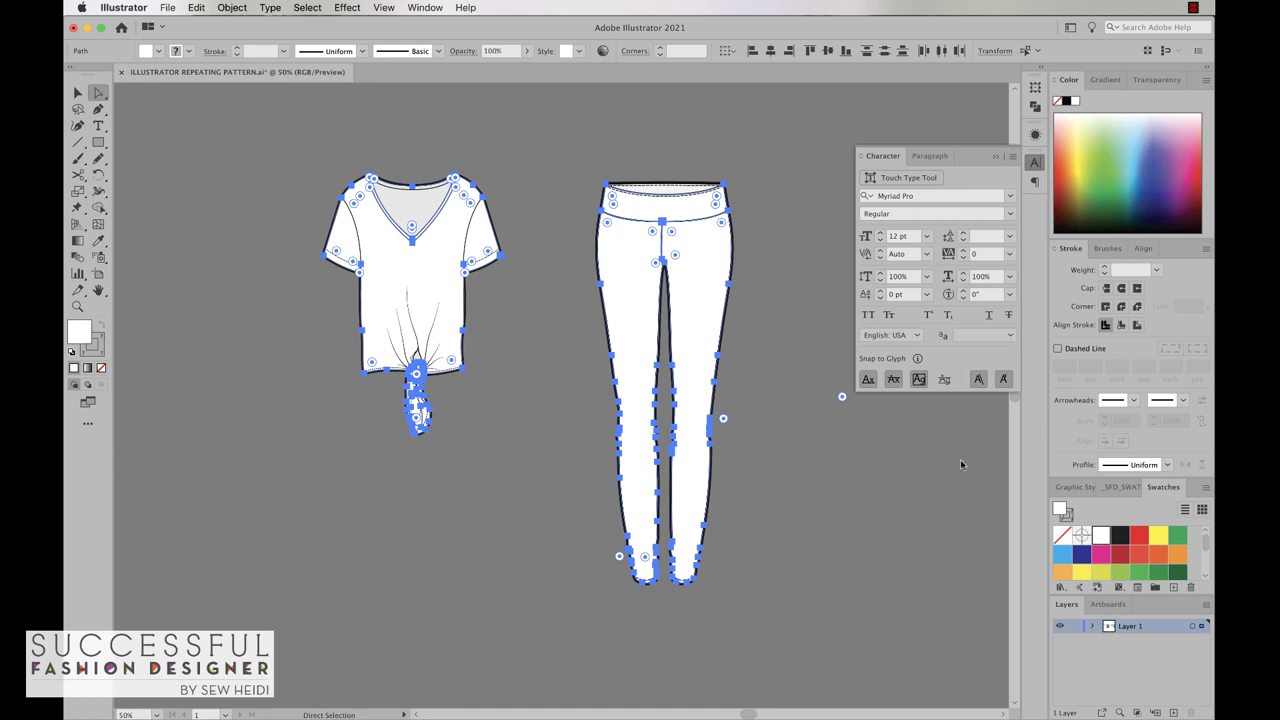
{"action": "scroll", "coordinate": [1145, 549], "scroll_direction": "down", "scroll_amount": 5}
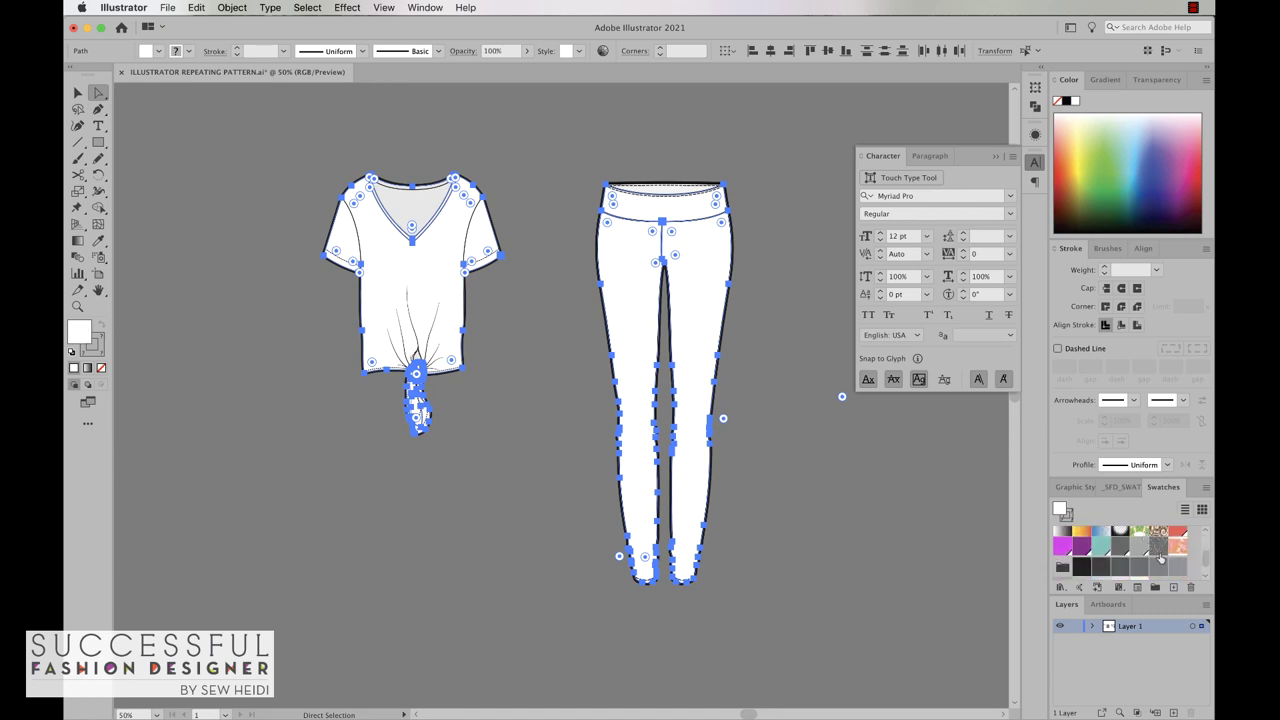
Fill the selected white garment shapes with the spot pattern swatch and activate Scale
{"action": "left_click", "coordinate": [1158, 548]}
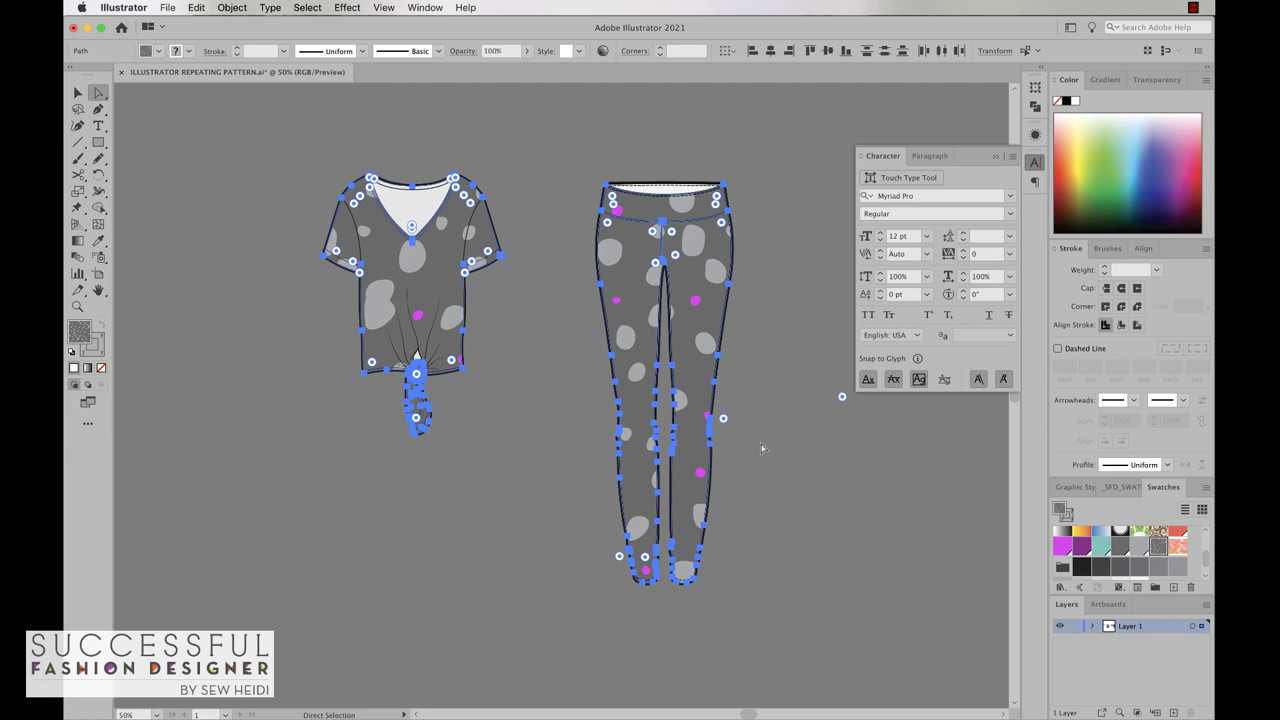
{"action": "scroll", "coordinate": [765, 370], "scroll_direction": "right", "scroll_amount": 3}
{"action": "scroll", "coordinate": [765, 370], "scroll_direction": "up", "scroll_amount": 2}
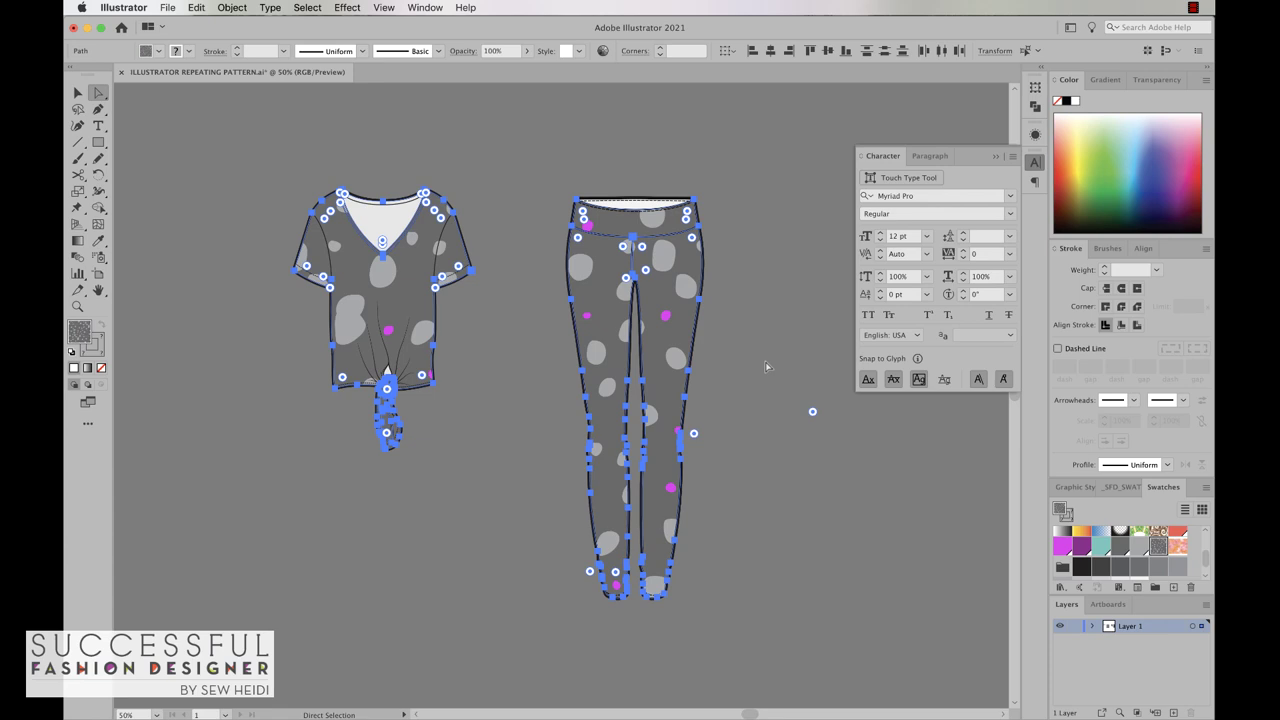
{"action": "key", "text": "s"}
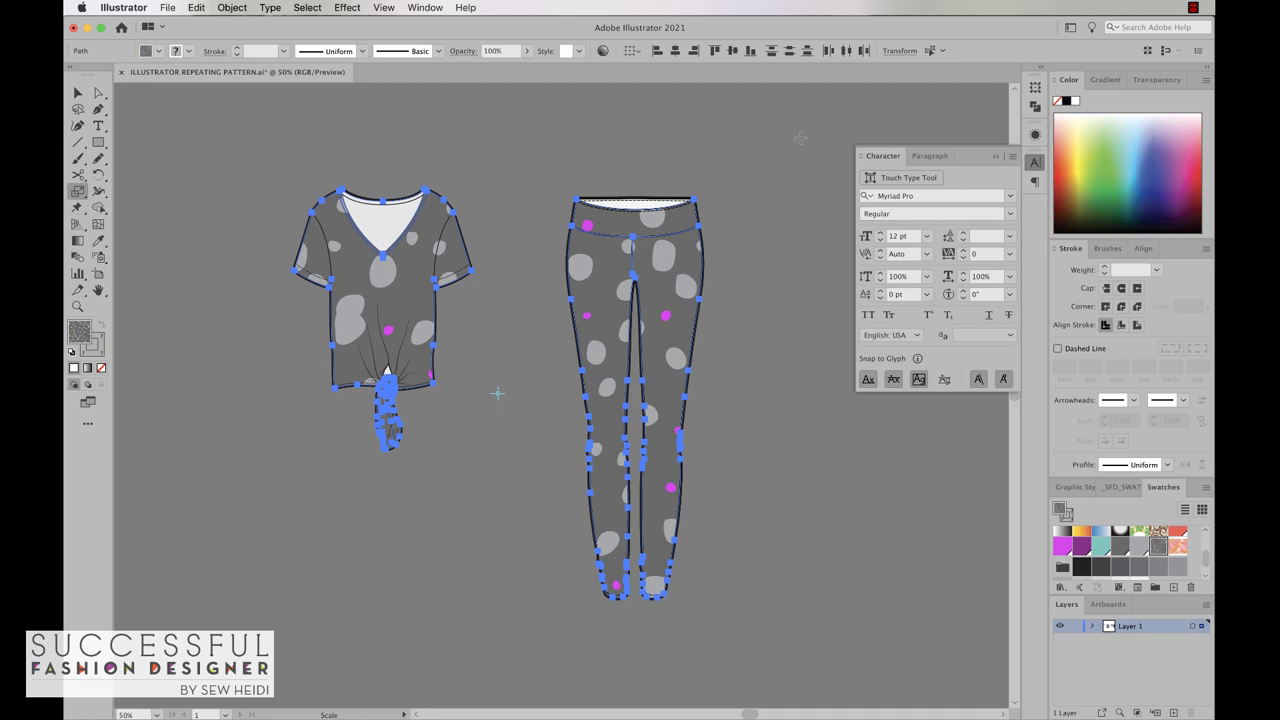
Rescale only the pattern fill inside both garments, leaving the garment outlines unchanged
{"action": "left_click_drag", "start_coordinate": [800, 138], "coordinate": [578, 366]}
{"action": "key", "text": "shift+grave"}
{"action": "key", "text": "s"}
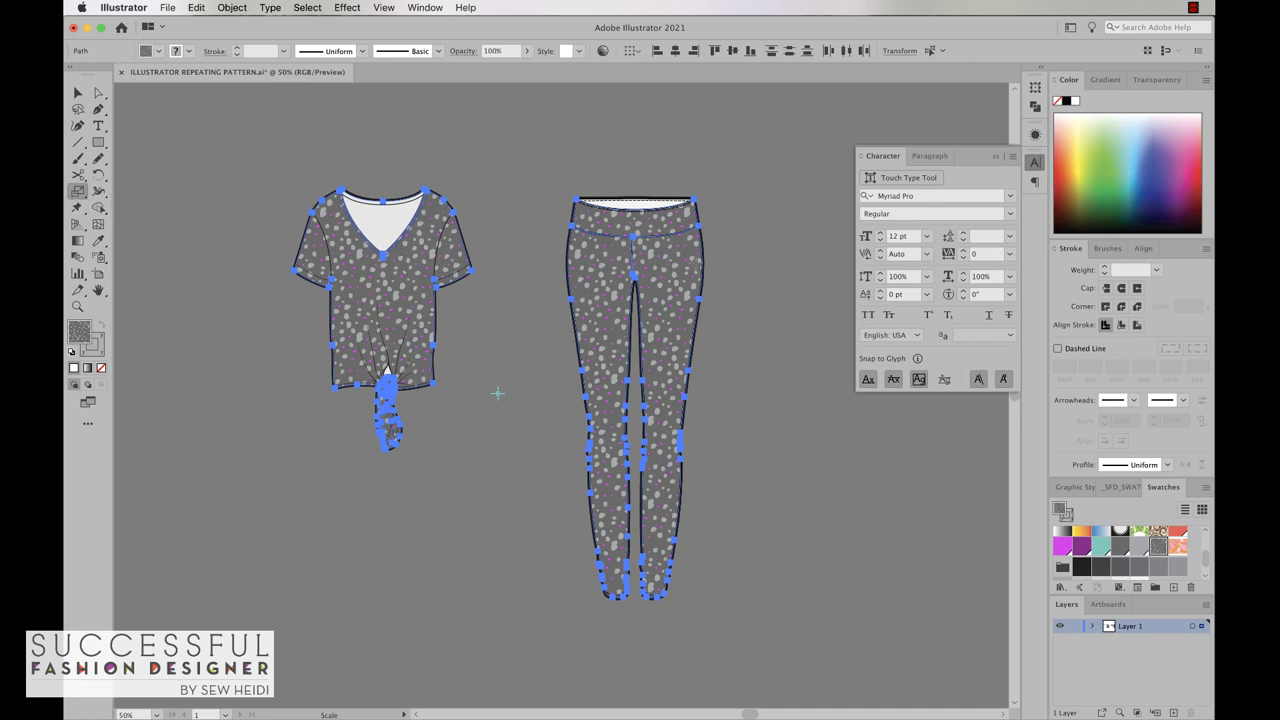
{"action": "left_click_drag", "start_coordinate": [706, 268], "coordinate": [830, 165]}
{"action": "key", "text": "shift+grave"}
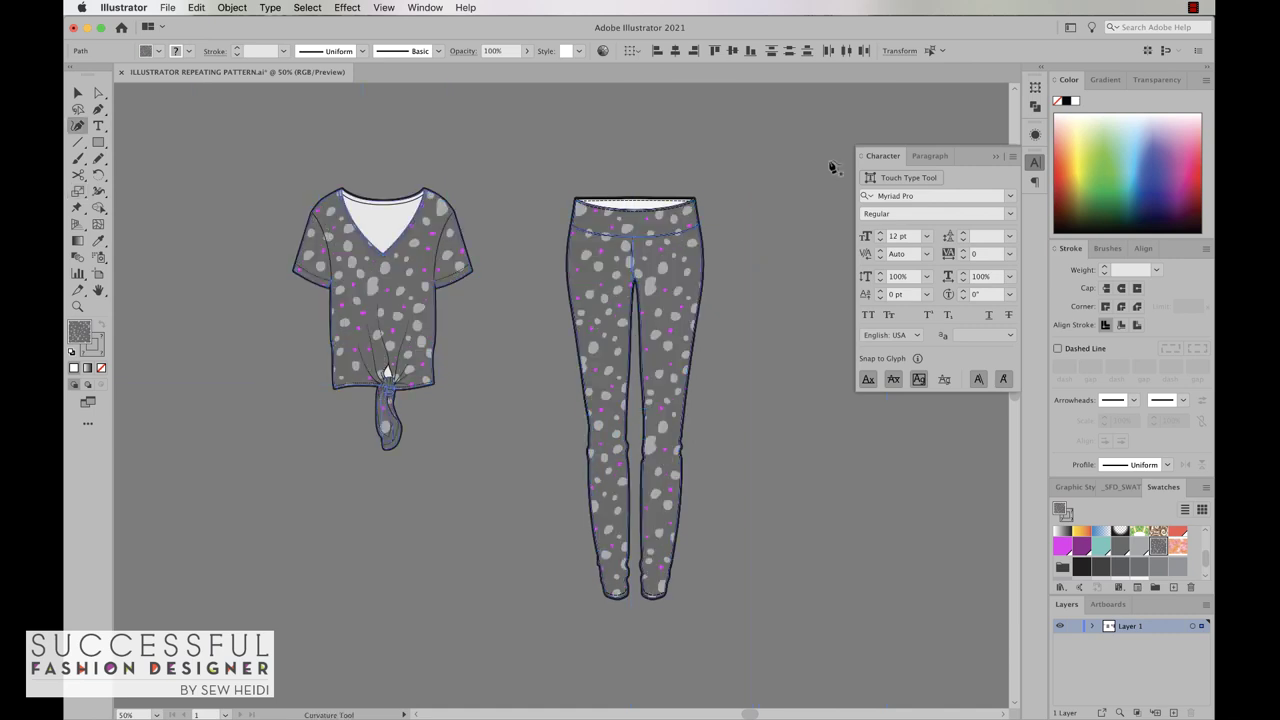
Deselect the garments and zoom in on the T-shirt
{"action": "key", "text": "v"}
{"action": "left_click", "coordinate": [787, 303]}
{"action": "key", "text": "z"}
{"action": "left_click_drag", "start_coordinate": [313, 172], "coordinate": [590, 449]}
Copy the shirt body's spot pattern onto the white V-neck facing
{"action": "key", "text": "a"}
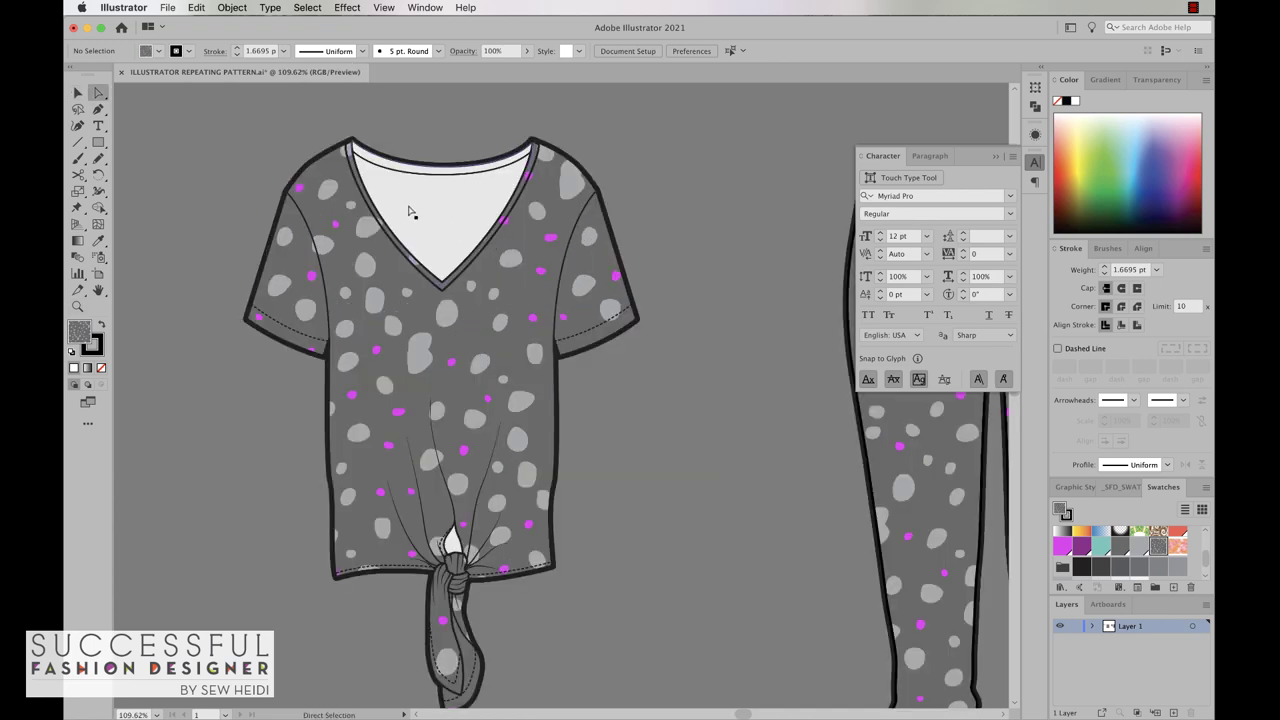
{"action": "left_click", "coordinate": [436, 220]}
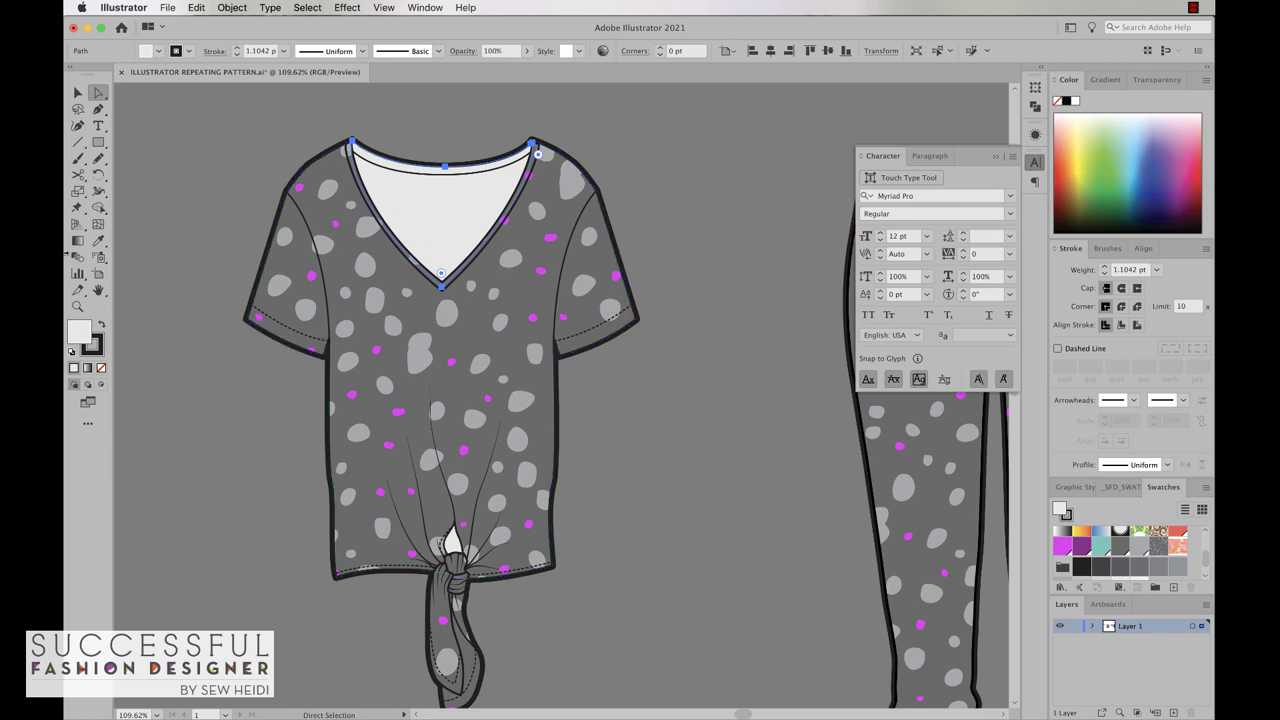
{"action": "left_click", "coordinate": [99, 240]}
{"action": "left_click", "coordinate": [378, 311]}
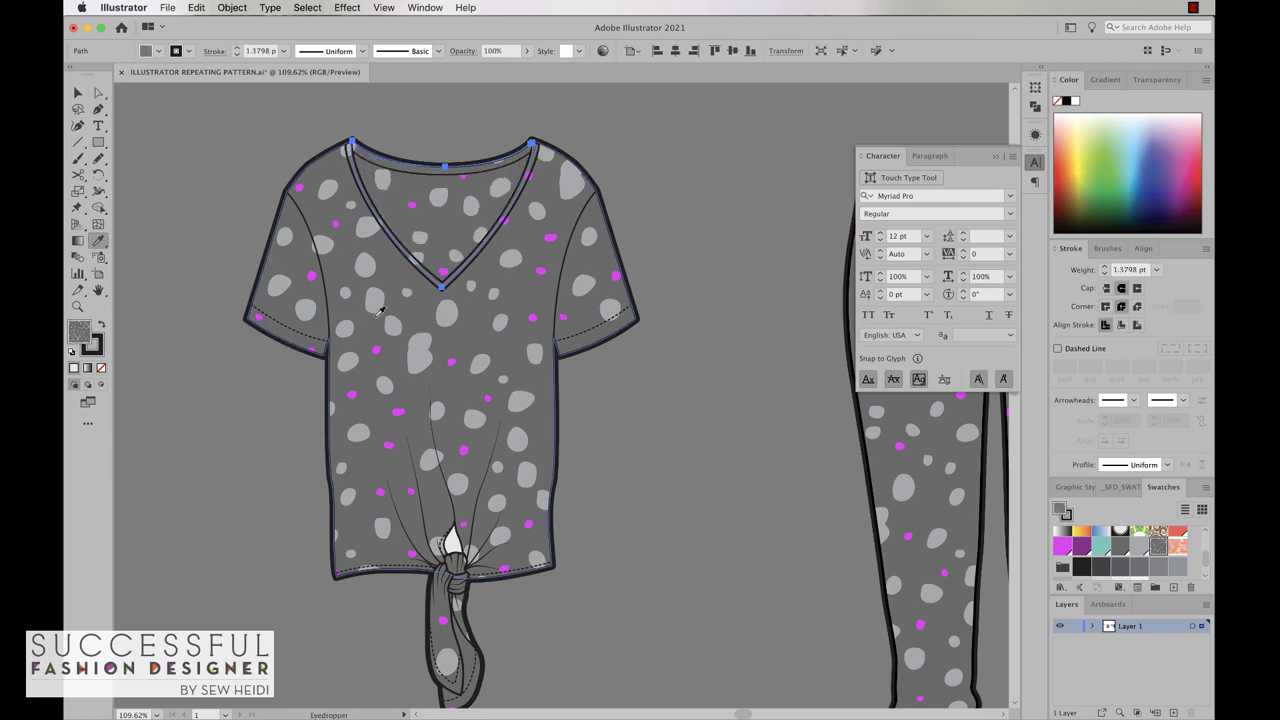
{"action": "key", "text": "super+shift+a"}
Copy the leggings' spot pattern onto the white waistband top, then clear the selection
{"action": "scroll", "coordinate": [776, 273], "scroll_direction": "right", "scroll_amount": 6}
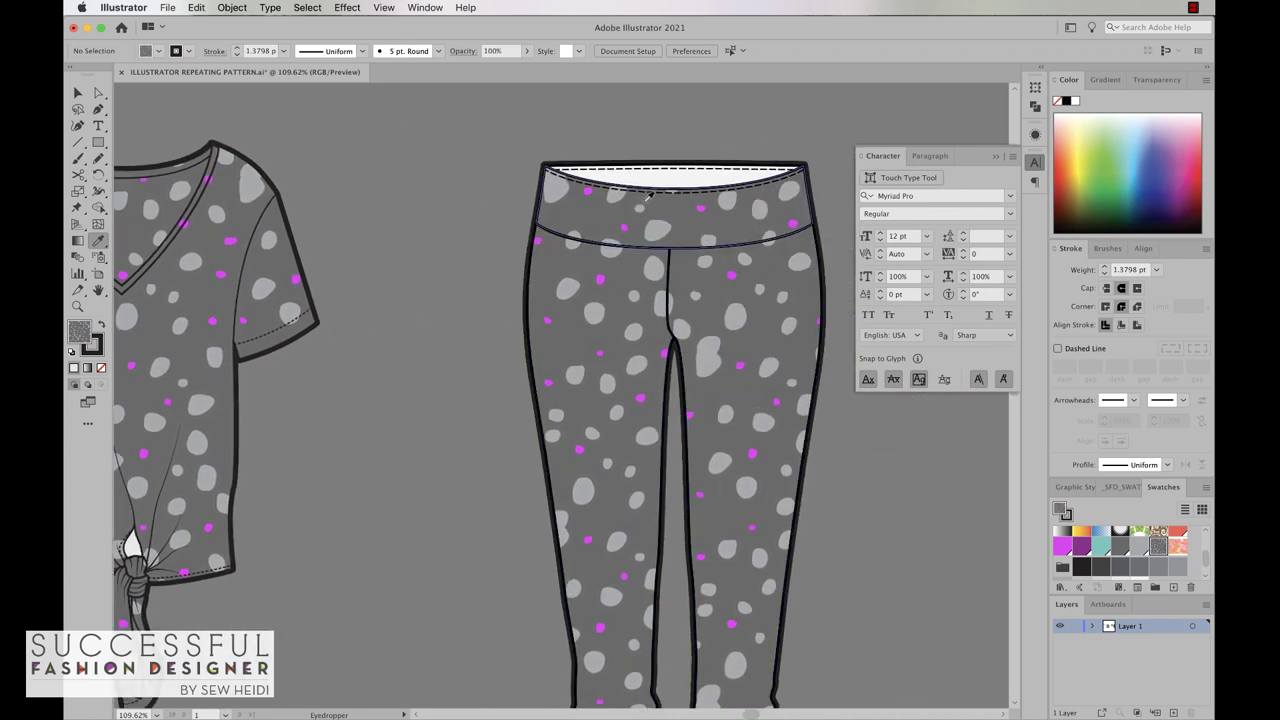
{"action": "key", "text": "a"}
{"action": "left_click", "coordinate": [679, 180]}
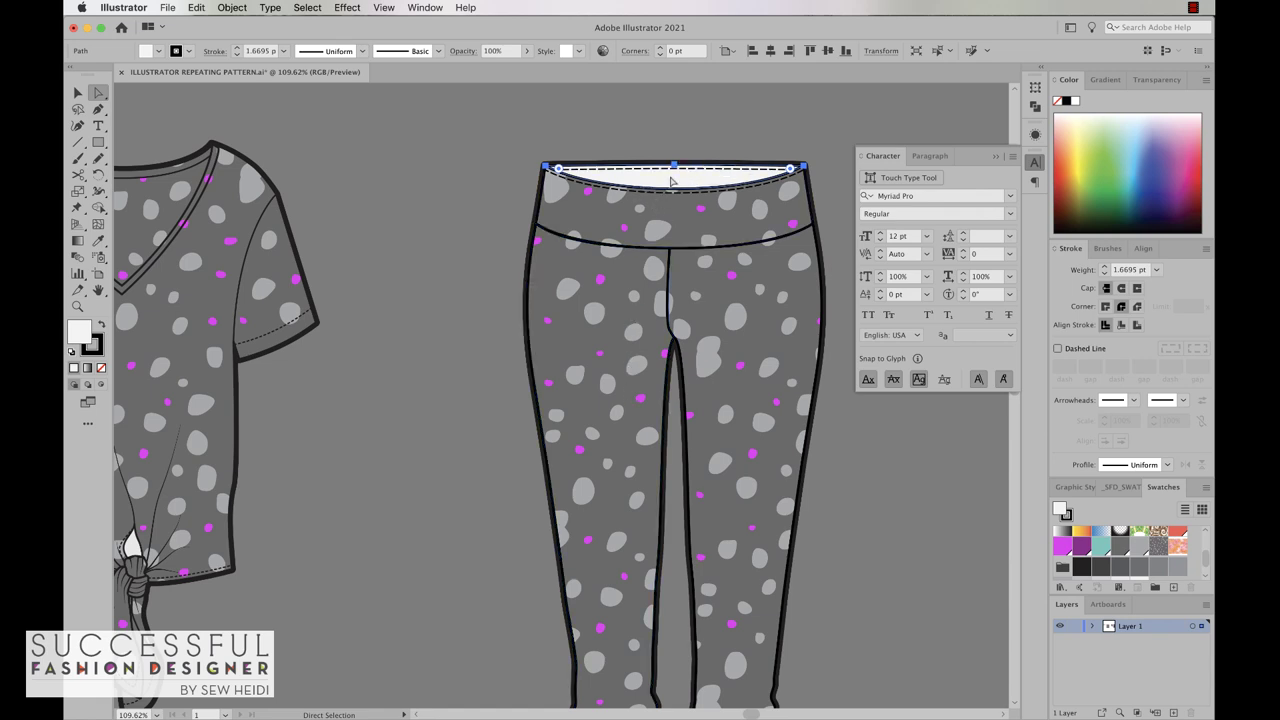
{"action": "key", "text": "i"}
{"action": "left_click", "coordinate": [754, 205]}
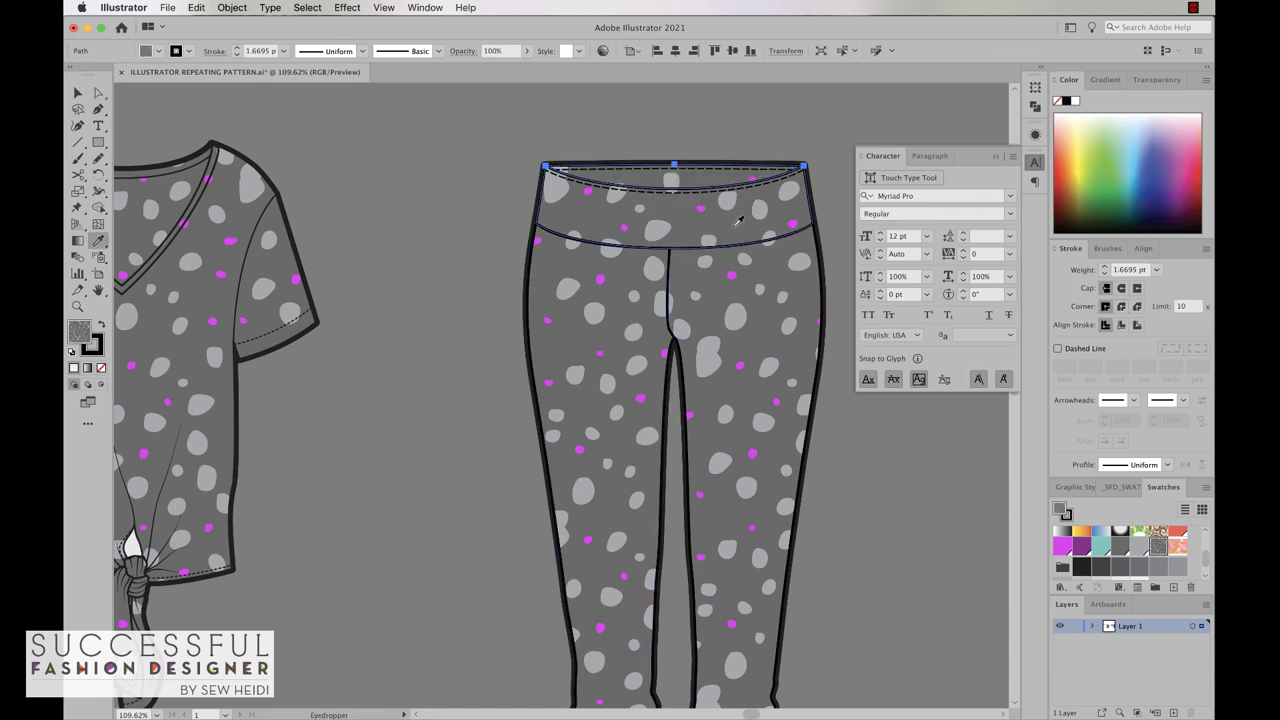
{"action": "key", "text": "a"}
{"action": "left_click", "coordinate": [456, 312]}
{"action": "key", "text": "super+minus"}
{"action": "key", "text": "super+minus"}
{"action": "key", "text": "super+minus"}
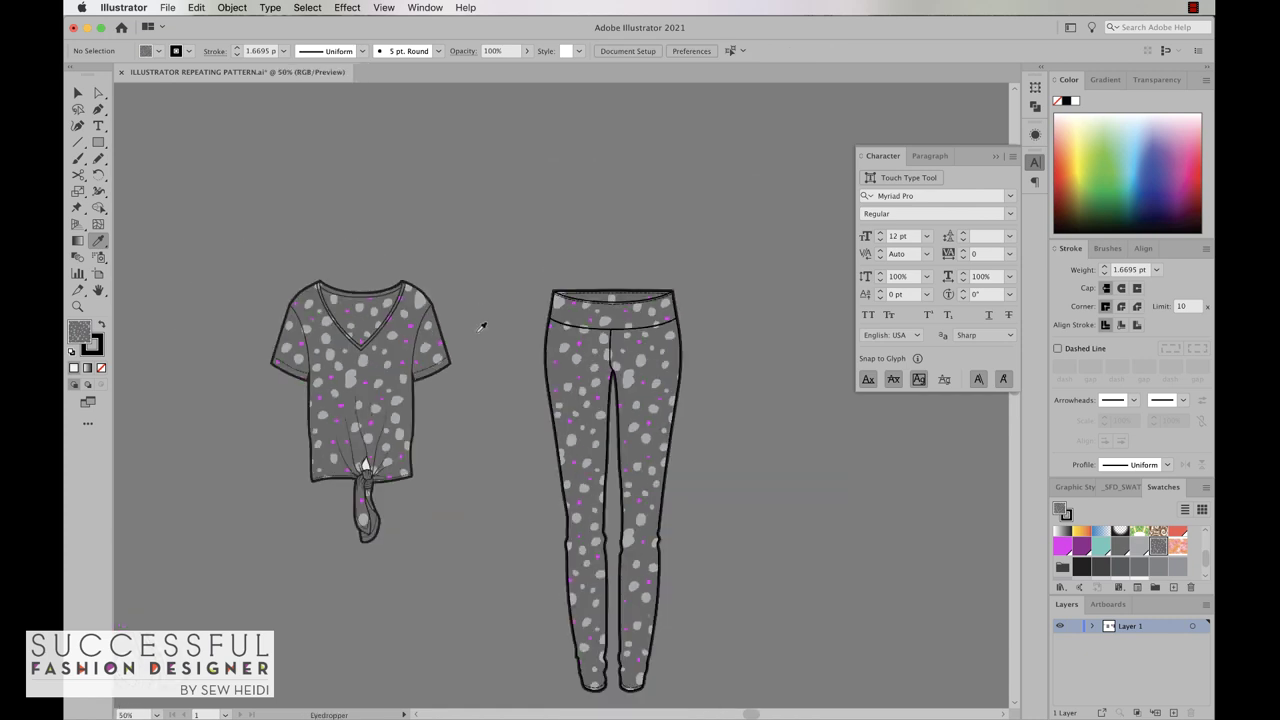
Zoom out to 50% so both patterned garments show whole, with the Selection tool
{"action": "key", "text": "v"}
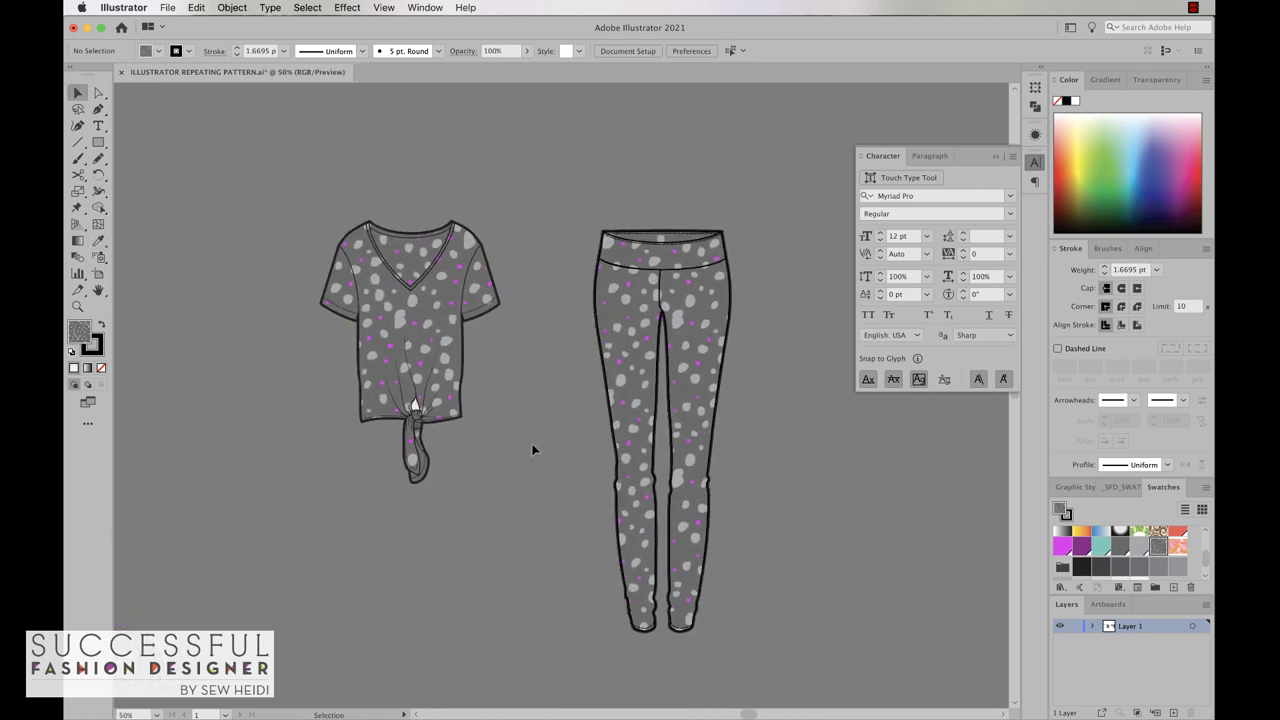